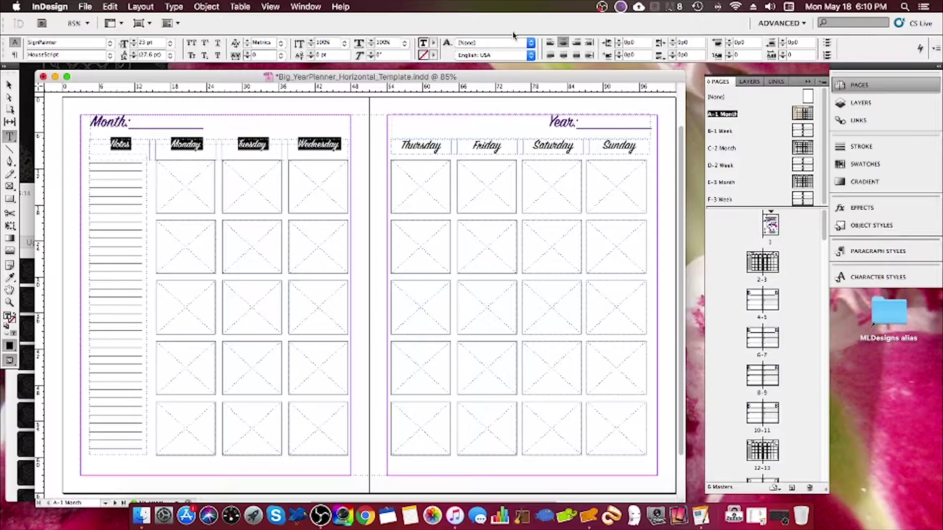
- Color the Notes and Monday through Sunday headings on the A-1 Month master with the purple swatch C=72 M=100 Y=0 K=18
{"action": "left_click", "coordinate": [466, 160]}
{"action": "double_click", "coordinate": [421, 146]}
{"action": "double_click", "coordinate": [485, 148]}
{"action": "key", "text": "super+a"}
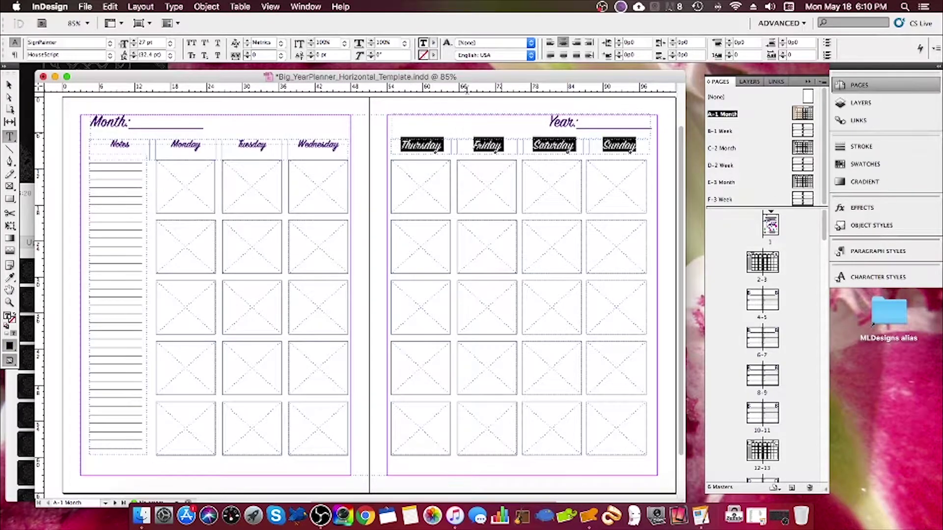
{"action": "left_click", "coordinate": [433, 42]}
{"action": "scroll", "coordinate": [474, 147], "scroll_direction": "down", "scroll_amount": 2}
{"action": "left_click", "coordinate": [479, 160]}
{"action": "key", "text": "shift+super+a"}
- Color all the Notes column lines on the A-1 Month master with the purple swatch C=72 M=100 Y=0 K=18
{"action": "double_click", "coordinate": [110, 175]}
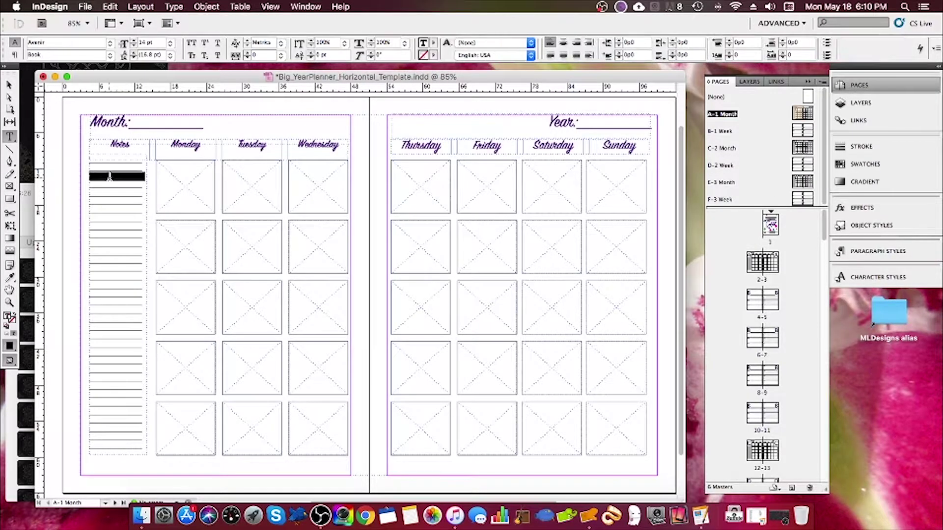
{"action": "key", "text": "super+a"}
{"action": "left_click", "coordinate": [433, 42]}
{"action": "scroll", "coordinate": [475, 148], "scroll_direction": "down", "scroll_amount": 2}
{"action": "left_click", "coordinate": [479, 160]}
{"action": "key", "text": "Escape"}
- On the C-2 Month master, color the Year and Month labels with the blue swatch C=72 M=38 Y=0 K=18
{"action": "double_click", "coordinate": [722, 147]}
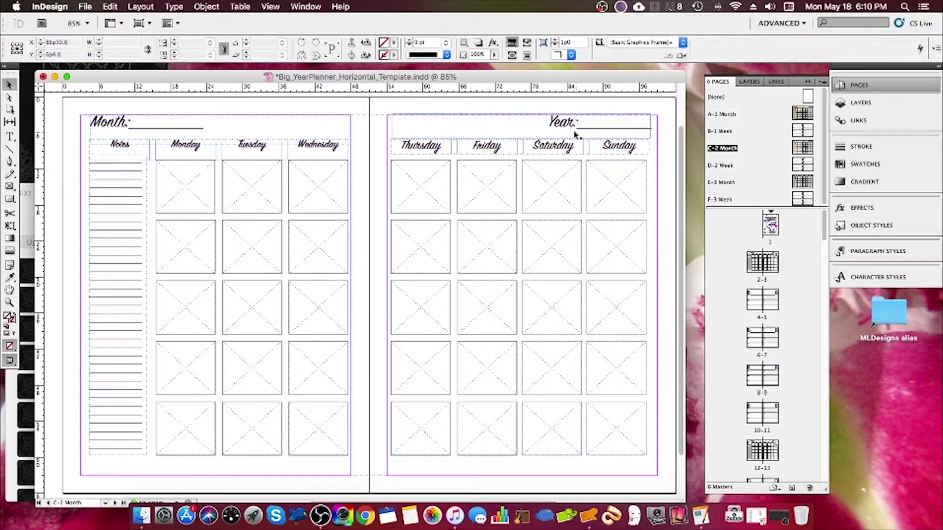
{"action": "double_click", "coordinate": [574, 127]}
{"action": "key", "text": "super+a"}
{"action": "left_click", "coordinate": [433, 43]}
{"action": "scroll", "coordinate": [471, 109], "scroll_direction": "down", "scroll_amount": 2}
{"action": "left_click", "coordinate": [474, 149]}
{"action": "left_click", "coordinate": [143, 122]}
{"action": "key", "text": "super+a"}
{"action": "left_click", "coordinate": [433, 42]}
{"action": "scroll", "coordinate": [486, 126], "scroll_direction": "down", "scroll_amount": 2}
{"action": "left_click", "coordinate": [472, 149]}
- Color the Notes and Monday through Sunday headings on the C-2 Month master with the blue swatch C=72 M=38 Y=0 K=18
{"action": "left_click", "coordinate": [248, 150]}
{"action": "key", "text": "super+a"}
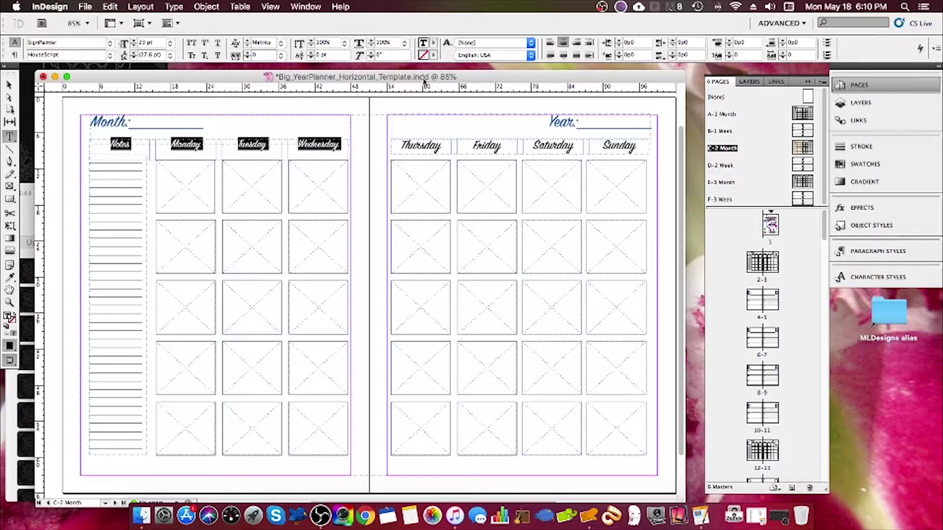
{"action": "left_click", "coordinate": [433, 42]}
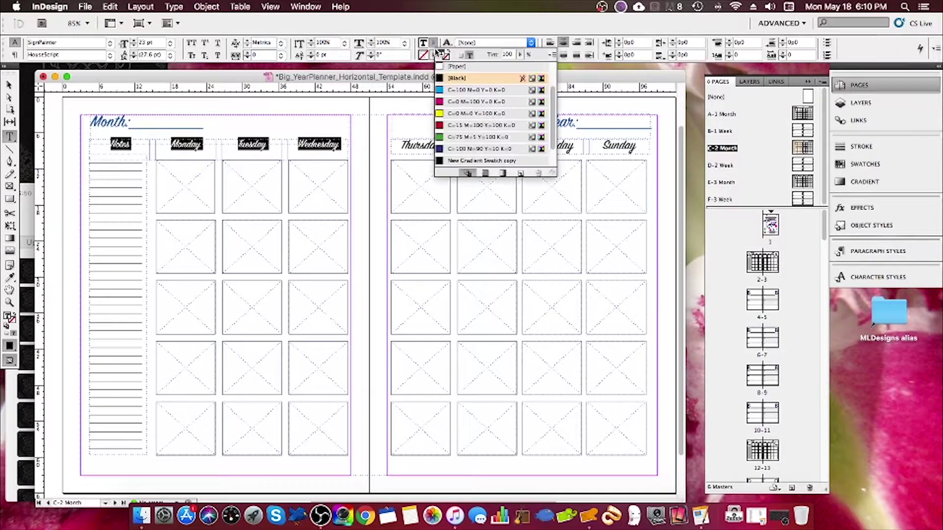
{"action": "double_click", "coordinate": [413, 149]}
{"action": "key", "text": "super+a"}
{"action": "left_click", "coordinate": [433, 42]}
{"action": "scroll", "coordinate": [461, 127], "scroll_direction": "down", "scroll_amount": 2}
{"action": "left_click", "coordinate": [462, 149]}
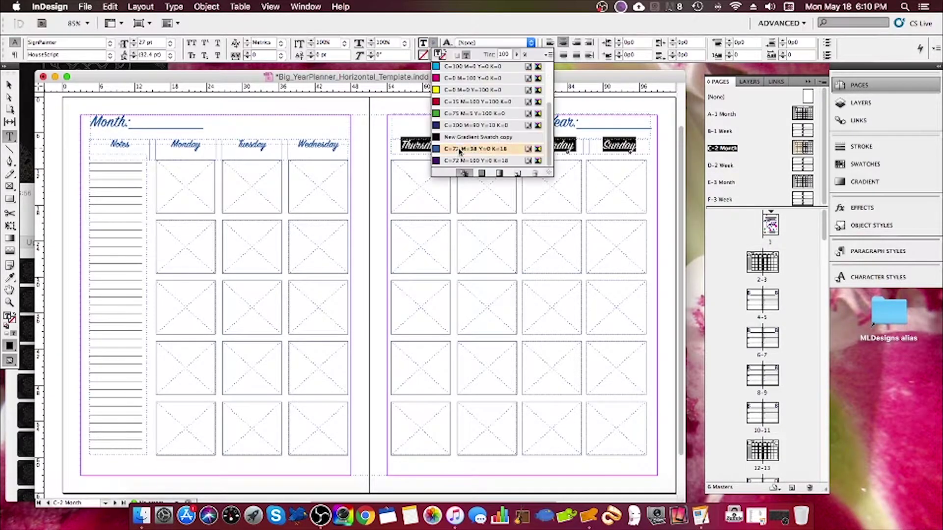
- Color all the Notes column lines on the C-2 Month master with the blue swatch C=72 M=38 Y=0 K=18
{"action": "double_click", "coordinate": [119, 175]}
{"action": "key", "text": "super+a"}
{"action": "left_click", "coordinate": [433, 43]}
{"action": "scroll", "coordinate": [463, 158], "scroll_direction": "down", "scroll_amount": 1}
{"action": "left_click", "coordinate": [461, 149]}
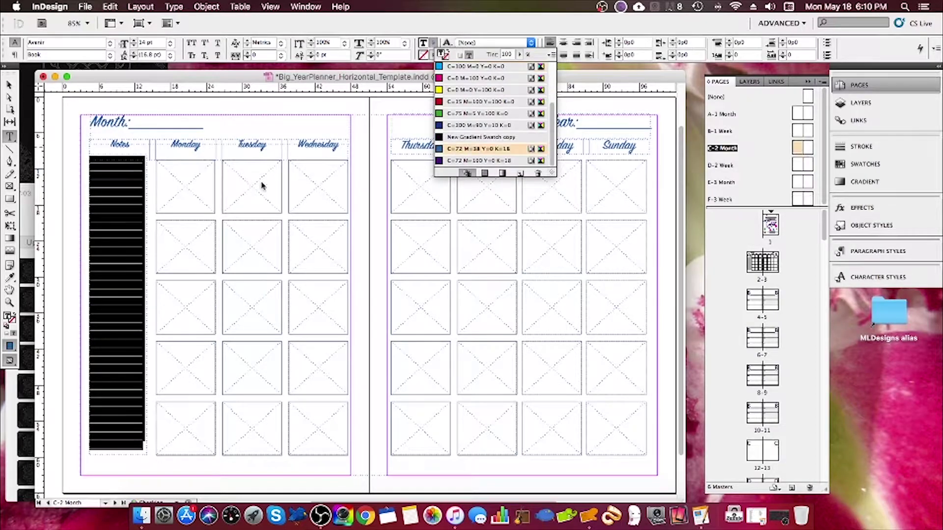
- On the E-3 Month master, color the Year and Month labels with the green swatch C=75 M=5 Y=100 K=0
{"action": "double_click", "coordinate": [800, 183]}
{"action": "left_click", "coordinate": [604, 123]}
{"action": "key", "text": "super+a"}
{"action": "left_click", "coordinate": [433, 43]}
{"action": "scroll", "coordinate": [455, 118], "scroll_direction": "down", "scroll_amount": 2}
{"action": "scroll", "coordinate": [459, 129], "scroll_direction": "up", "scroll_amount": 2}
{"action": "left_click", "coordinate": [477, 161]}
{"action": "left_click_drag", "start_coordinate": [91, 122], "coordinate": [201, 122]}
{"action": "left_click", "coordinate": [433, 43]}
{"action": "scroll", "coordinate": [472, 118], "scroll_direction": "down", "scroll_amount": 1}
{"action": "left_click", "coordinate": [464, 114]}
- Color the Notes and Monday through Sunday headings on the E-3 Month master with the green swatch C=75 M=5 Y=100 K=0
{"action": "left_click_drag", "start_coordinate": [93, 144], "coordinate": [344, 146]}
{"action": "left_click", "coordinate": [432, 42]}
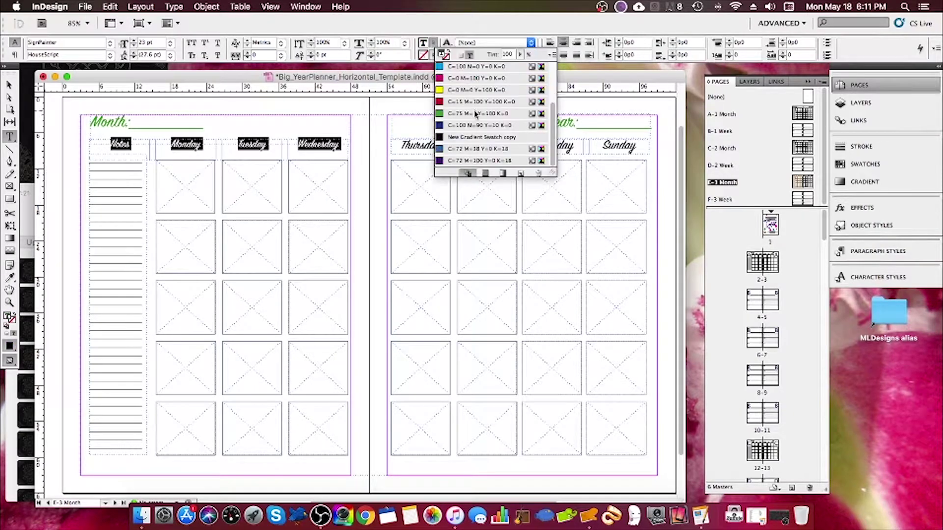
{"action": "left_click", "coordinate": [475, 113]}
{"action": "left_click_drag", "start_coordinate": [416, 140], "coordinate": [636, 146]}
{"action": "left_click", "coordinate": [433, 43]}
{"action": "scroll", "coordinate": [467, 115], "scroll_direction": "down", "scroll_amount": 1}
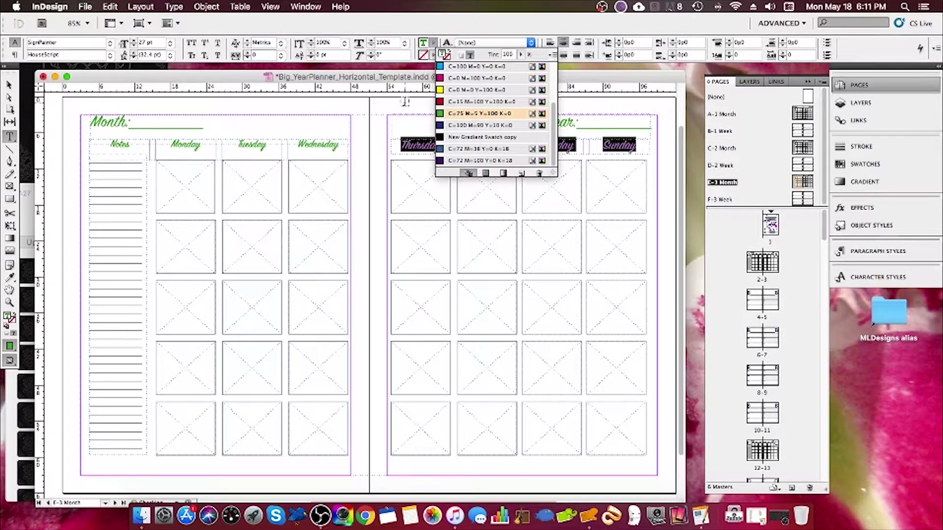
{"action": "left_click", "coordinate": [405, 102]}
- Color the Notes column lines on the E-3 Month master with the green swatch C=75 M=5 Y=100 K=0
{"action": "left_click_drag", "start_coordinate": [134, 167], "coordinate": [123, 449]}
{"action": "left_click", "coordinate": [433, 43]}
{"action": "left_click", "coordinate": [475, 118]}
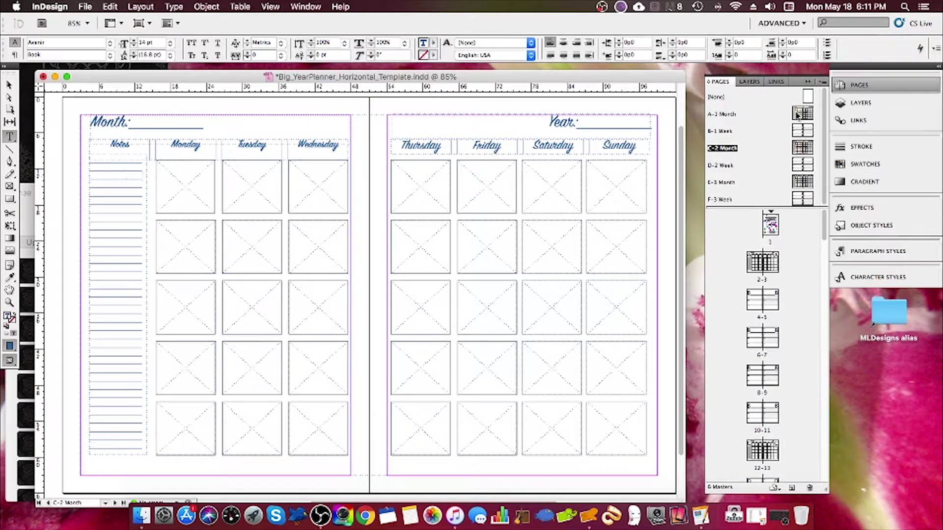
- Fill all the Saturday and Sunday day boxes on the A-1 Month master with the purple swatch C=72 M=100 Y=0 K=18
{"action": "left_click", "coordinate": [551, 186]}
{"action": "left_click", "coordinate": [616, 196], "text": "shift"}
{"action": "left_click", "coordinate": [555, 248], "text": "shift"}
{"action": "left_click", "coordinate": [621, 251], "text": "shift"}
{"action": "left_click", "coordinate": [555, 310], "text": "shift"}
{"action": "left_click", "coordinate": [616, 310], "text": "shift"}
{"action": "left_click", "coordinate": [560, 370], "text": "shift"}
{"action": "left_click", "coordinate": [394, 42]}
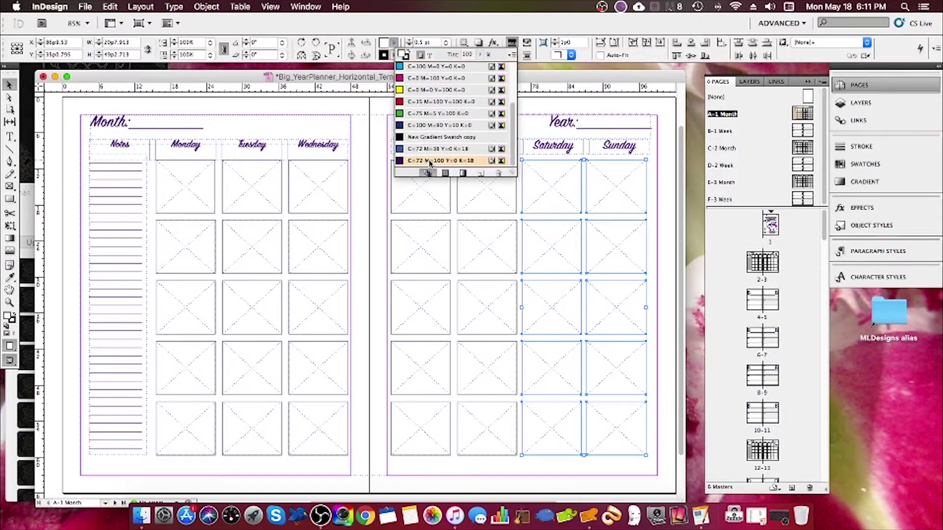
{"action": "left_click", "coordinate": [434, 160]}
{"action": "left_click", "coordinate": [425, 26]}
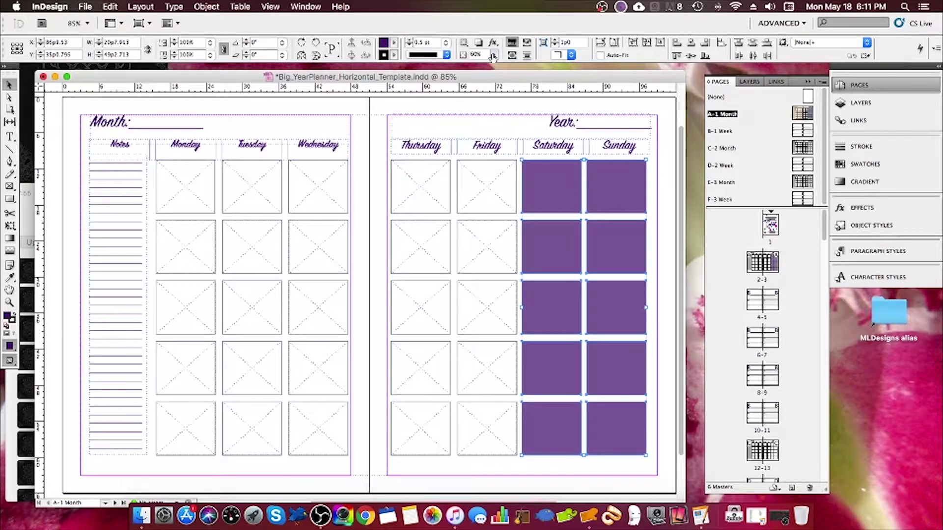
- Fill all the Saturday and Sunday day boxes on the C-2 Month master with a dark blue swatch
{"action": "double_click", "coordinate": [800, 148]}
{"action": "left_click", "coordinate": [557, 189]}
{"action": "left_click", "coordinate": [614, 189], "text": "shift"}
{"action": "left_click", "coordinate": [557, 248], "text": "shift"}
{"action": "left_click", "coordinate": [618, 250], "text": "shift"}
{"action": "left_click", "coordinate": [560, 309], "text": "shift"}
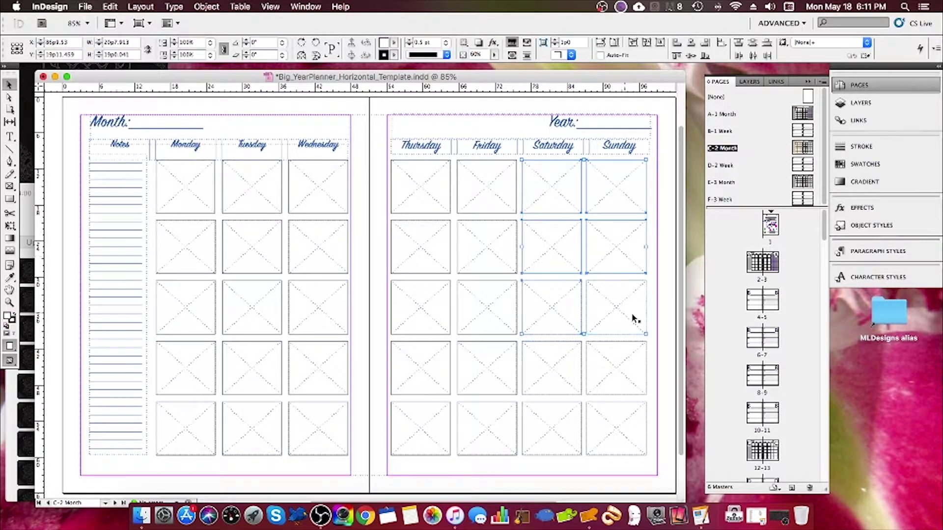
{"action": "left_click", "coordinate": [393, 42]}
{"action": "left_click", "coordinate": [431, 160]}
- Fill all the Saturday and Sunday day boxes on the E-3 Month master with a color swatch
{"action": "double_click", "coordinate": [800, 182]}
{"action": "left_click", "coordinate": [557, 189]}
{"action": "left_click", "coordinate": [613, 192], "text": "shift"}
{"action": "left_click", "coordinate": [560, 245], "text": "shift"}
{"action": "left_click", "coordinate": [609, 246], "text": "shift"}
{"action": "left_click", "coordinate": [560, 307], "text": "shift"}
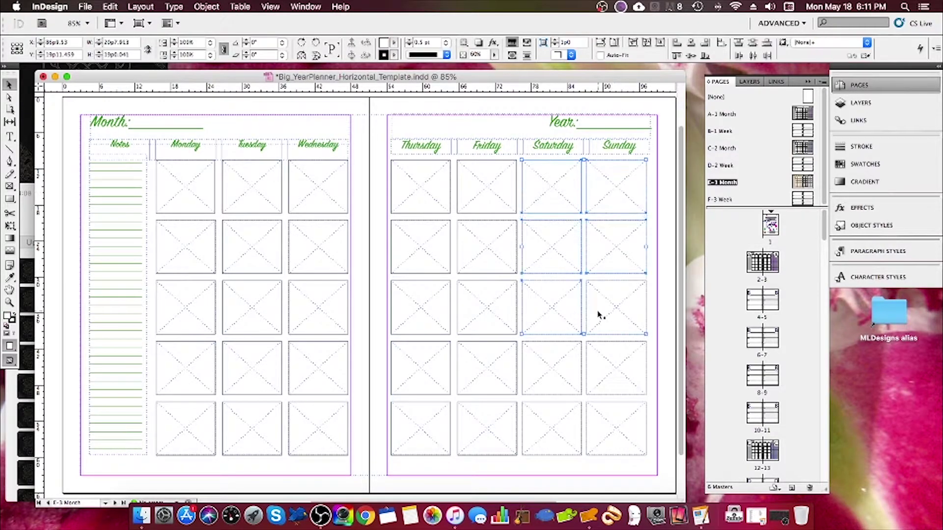
{"action": "left_click", "coordinate": [394, 45]}
{"action": "left_click", "coordinate": [437, 152]}
- On the B-1 Week master, fill the Saturday, Sunday and Notes header bars with the purple swatch C=72 M=100 Y=0 K=18
{"action": "double_click", "coordinate": [801, 130]}
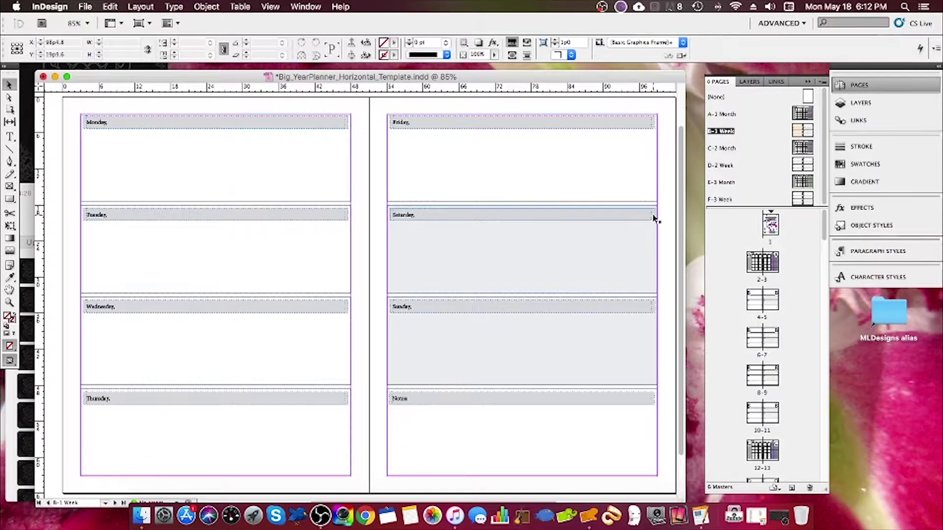
{"action": "left_click", "coordinate": [653, 218]}
{"action": "left_click", "coordinate": [651, 307], "text": "shift"}
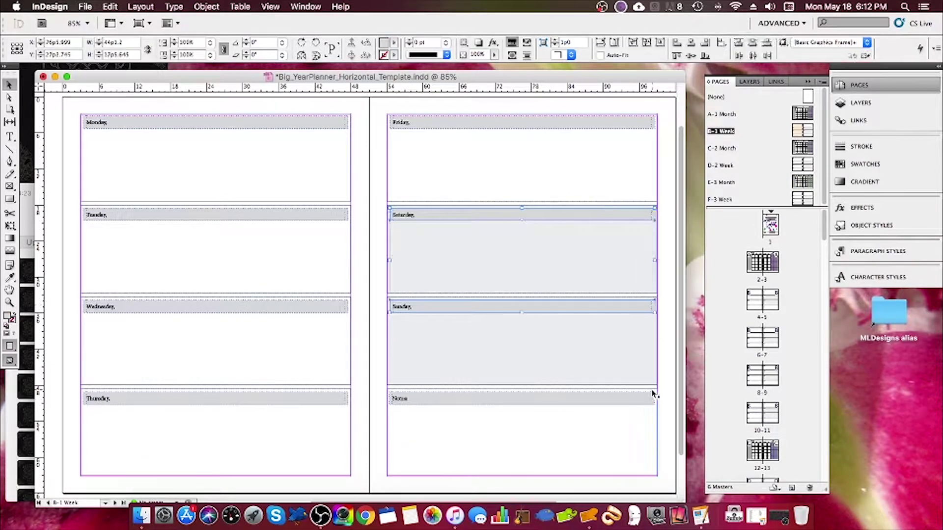
{"action": "left_click", "coordinate": [393, 43]}
{"action": "left_click", "coordinate": [436, 161]}
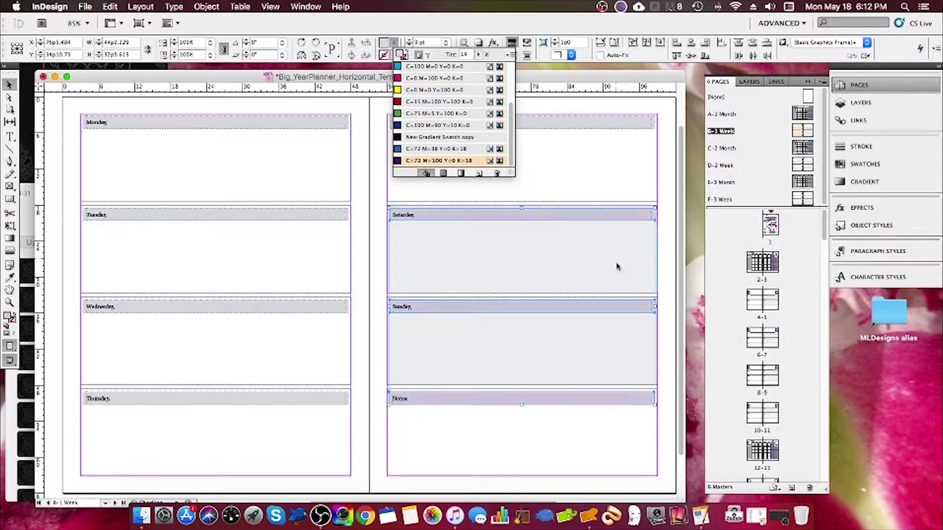
- Fill the Monday through Friday header bars on the B-1 Week master with the magenta swatch C=0 M=100 Y=0 K=0
{"action": "left_click", "coordinate": [653, 122]}
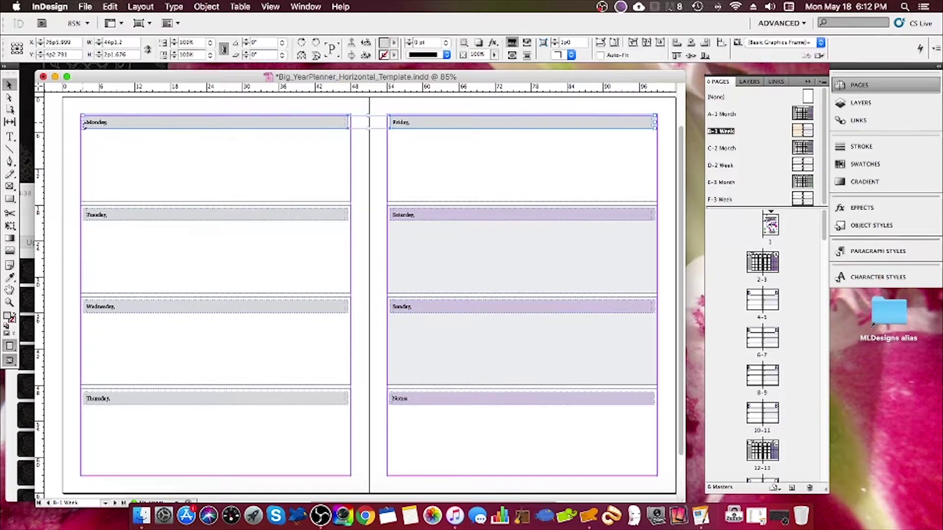
{"action": "left_click", "coordinate": [86, 216], "text": "shift"}
{"action": "left_click", "coordinate": [90, 305], "text": "shift"}
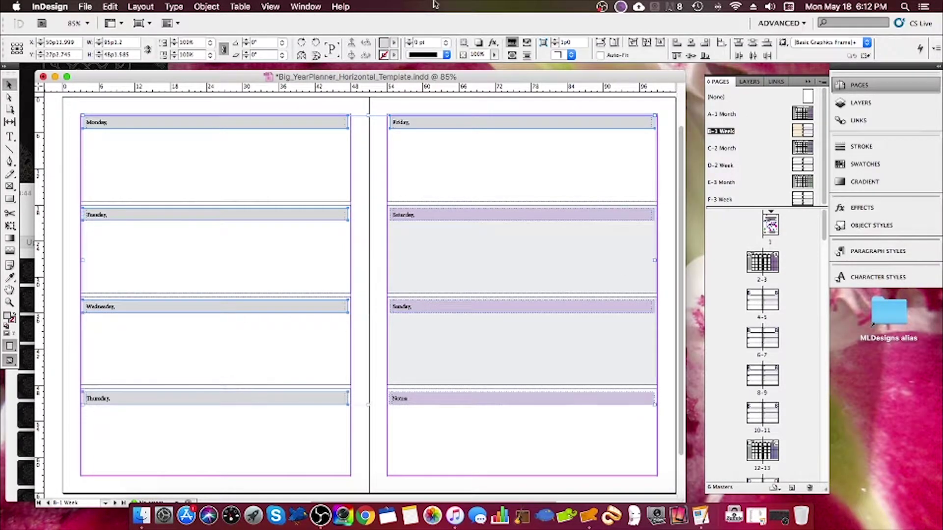
{"action": "left_click", "coordinate": [393, 43]}
{"action": "scroll", "coordinate": [425, 150], "scroll_direction": "up", "scroll_amount": 3}
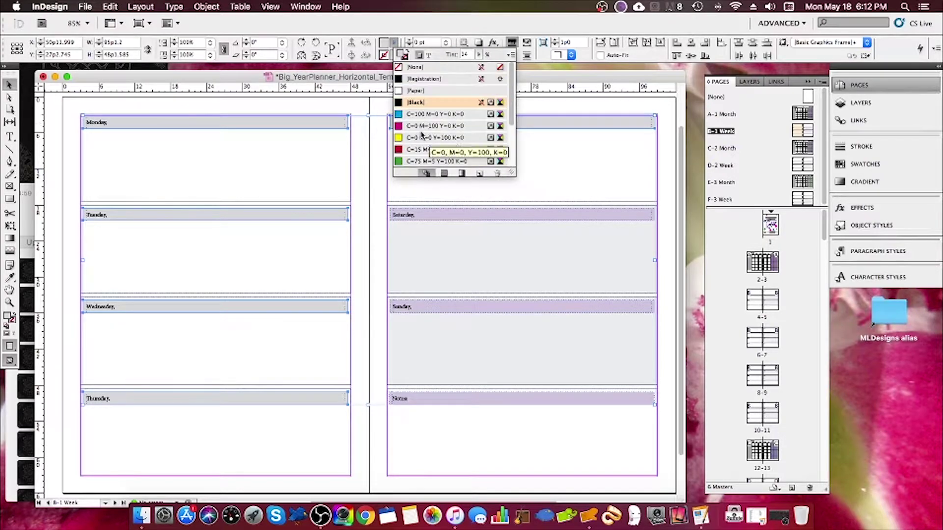
{"action": "left_click", "coordinate": [421, 126]}
- On the D-2 Week master, fill the Saturday, Sunday and Notes header bars with the blue swatch C=72 M=38 Y=0 K=18
{"action": "double_click", "coordinate": [797, 149]}
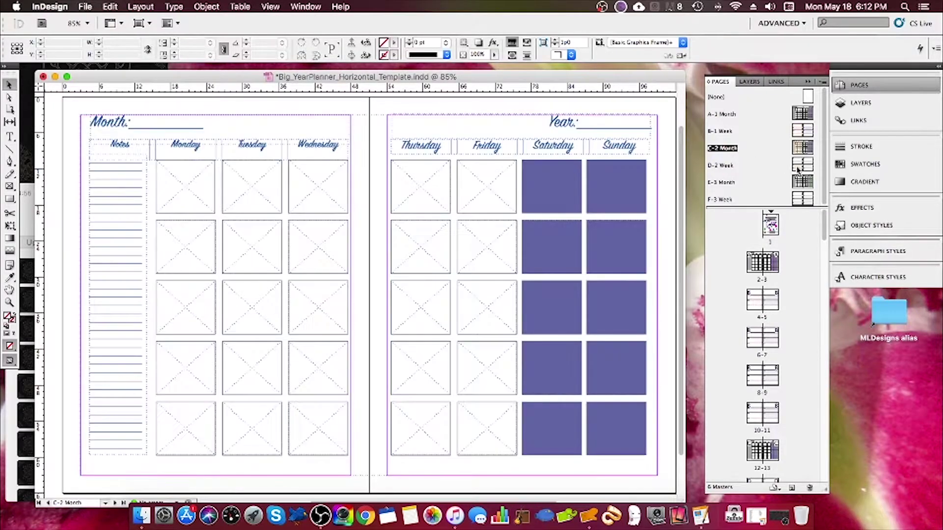
{"action": "double_click", "coordinate": [800, 165]}
{"action": "left_click", "coordinate": [654, 308], "text": "shift"}
{"action": "left_click", "coordinate": [655, 400], "text": "shift"}
{"action": "left_click", "coordinate": [393, 43]}
{"action": "scroll", "coordinate": [421, 139], "scroll_direction": "down", "scroll_amount": 3}
{"action": "left_click", "coordinate": [425, 149]}
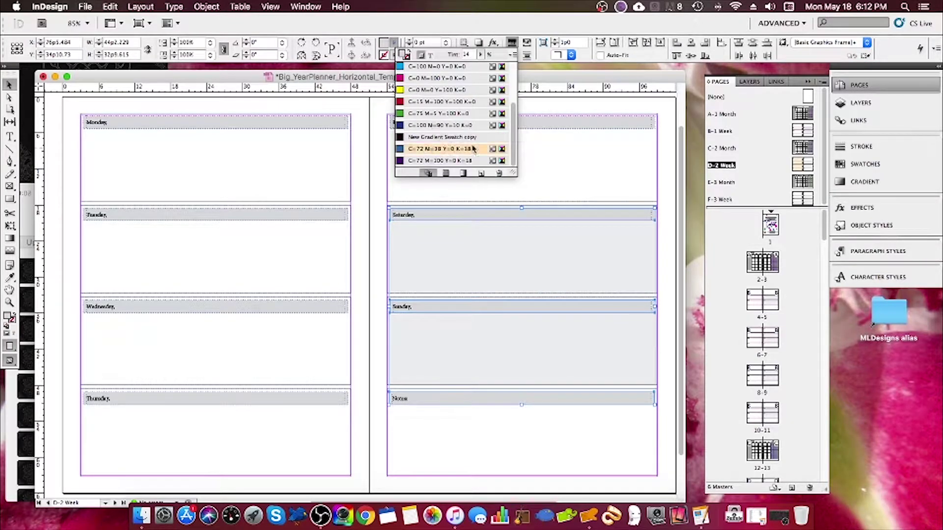
- Fill the Monday through Friday header bars on the D-2 Week master with the green swatch C=75 M=5 Y=100 K=0
{"action": "left_click", "coordinate": [653, 123]}
{"action": "left_click", "coordinate": [348, 125], "text": "shift"}
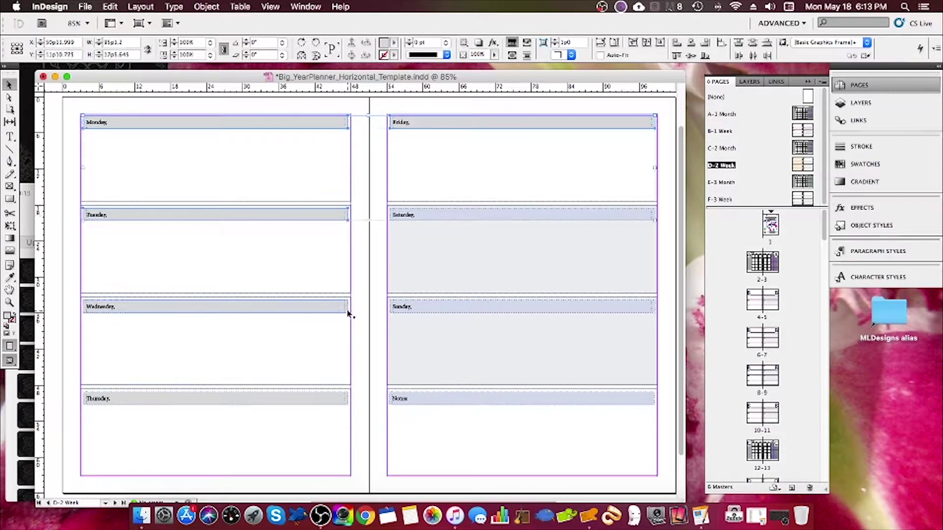
{"action": "left_click", "coordinate": [393, 44]}
{"action": "left_click", "coordinate": [420, 116]}
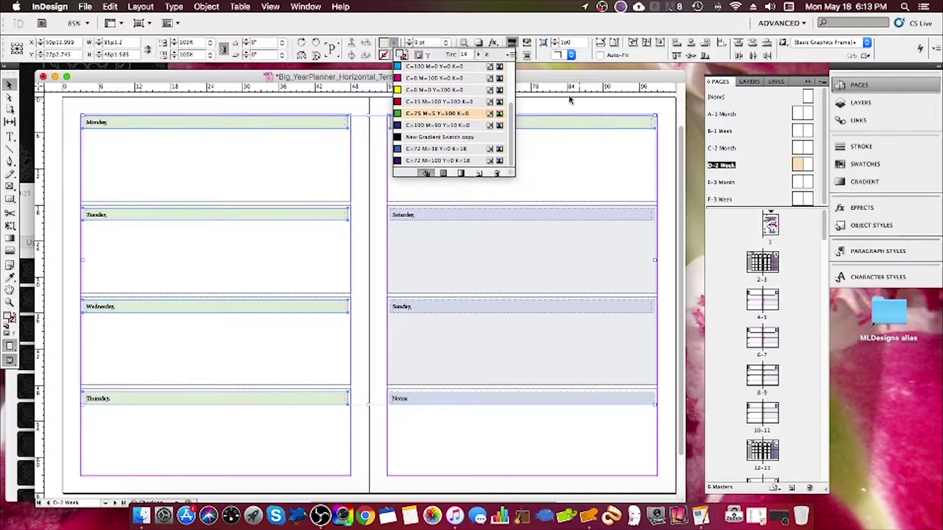
{"action": "left_click", "coordinate": [612, 105]}
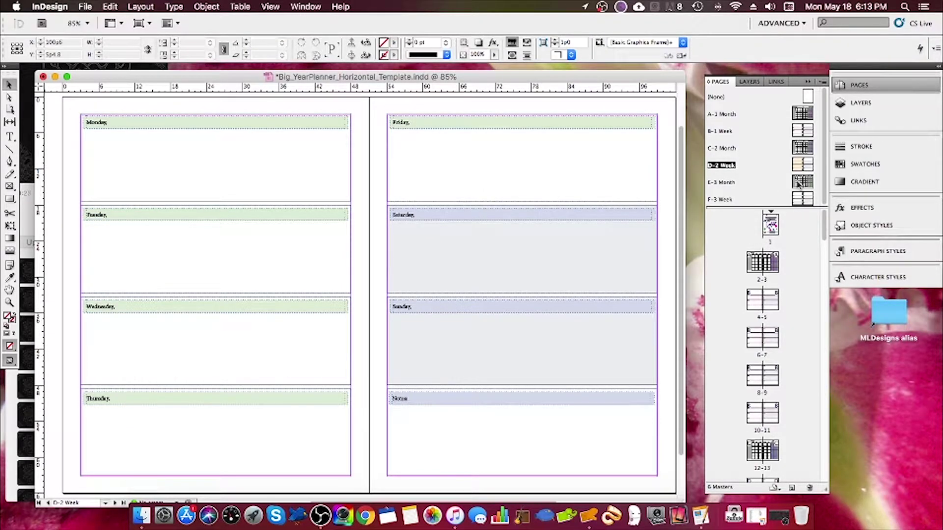
- On the F-3 Week master, fill the Saturday, Sunday and Notes header bars with the green swatch C=75 M=5 Y=100 K=0
{"action": "double_click", "coordinate": [800, 199]}
{"action": "left_click", "coordinate": [652, 213]}
{"action": "left_click", "coordinate": [653, 306], "text": "shift"}
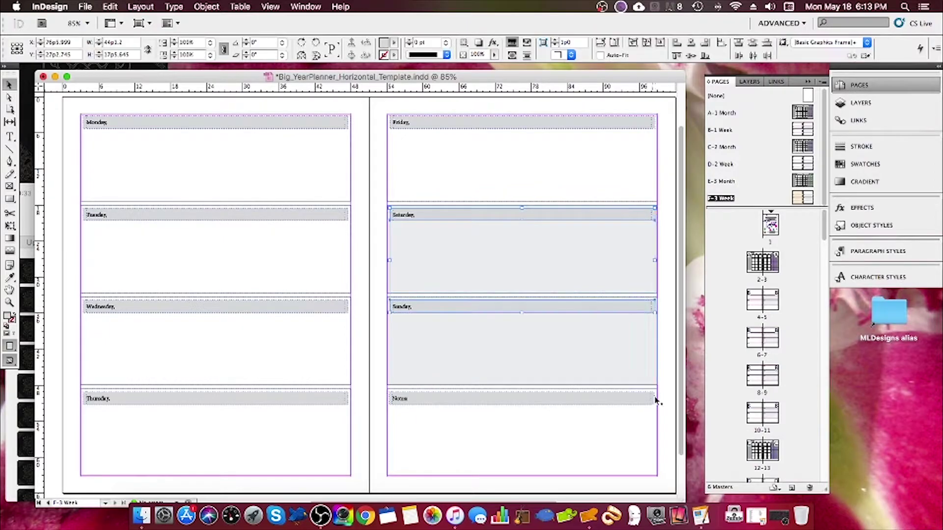
{"action": "left_click", "coordinate": [394, 44]}
{"action": "left_click", "coordinate": [414, 115]}
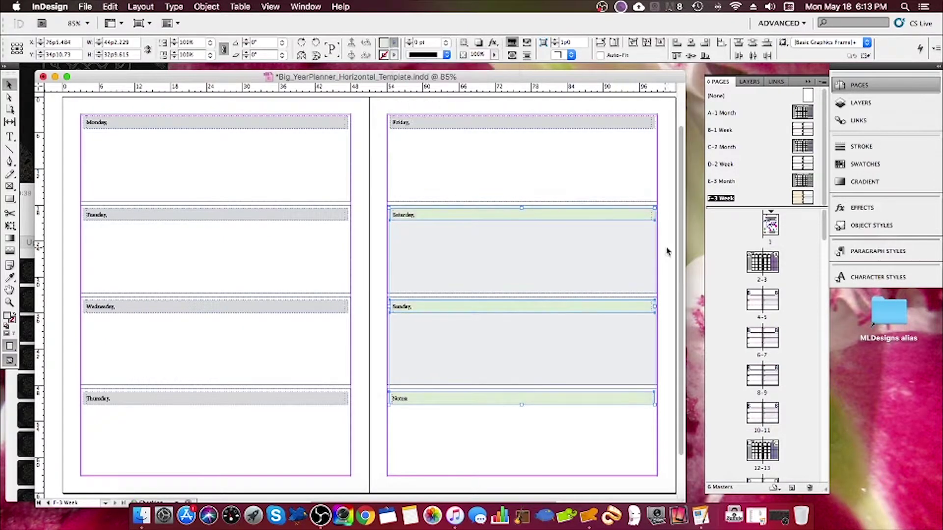
{"action": "left_click", "coordinate": [666, 250]}
- Review the colors on the cover page and on the A-1 through E-3 master spreads
{"action": "double_click", "coordinate": [770, 227]}
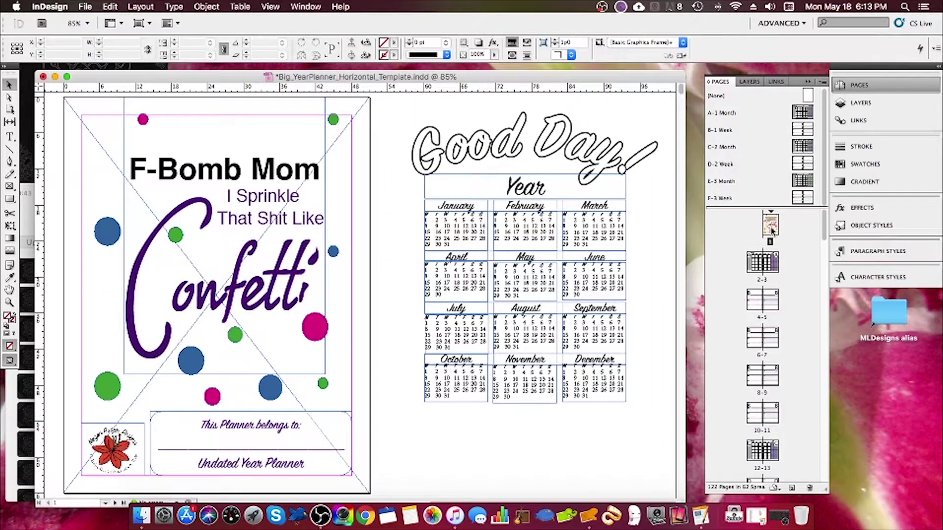
{"action": "double_click", "coordinate": [801, 113]}
{"action": "double_click", "coordinate": [797, 129]}
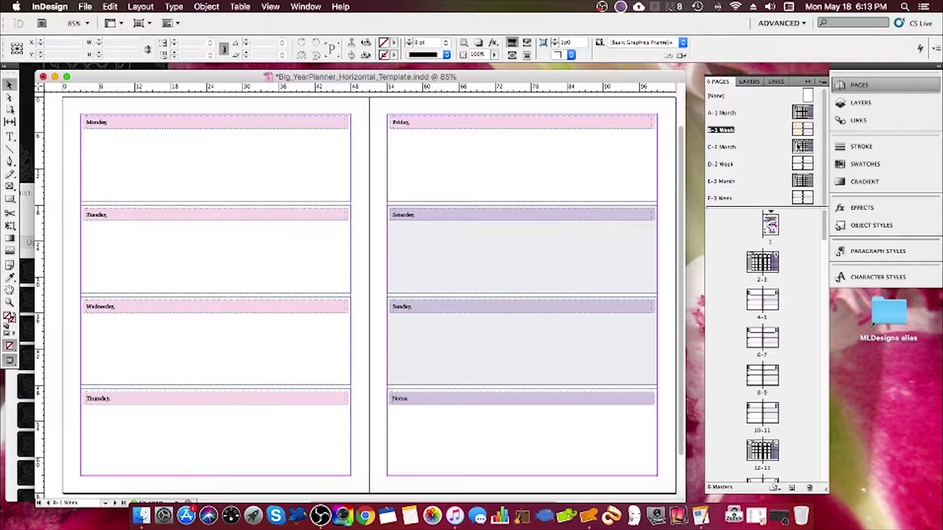
{"action": "double_click", "coordinate": [797, 146]}
{"action": "double_click", "coordinate": [798, 164]}
{"action": "double_click", "coordinate": [800, 180]}
- Fill the Monday through Friday header bars on the F-3 Week master with the purple swatch C=72 M=100 Y=0 K=18
{"action": "double_click", "coordinate": [796, 198]}
{"action": "left_click", "coordinate": [653, 126]}
{"action": "left_click", "coordinate": [337, 127], "text": "shift"}
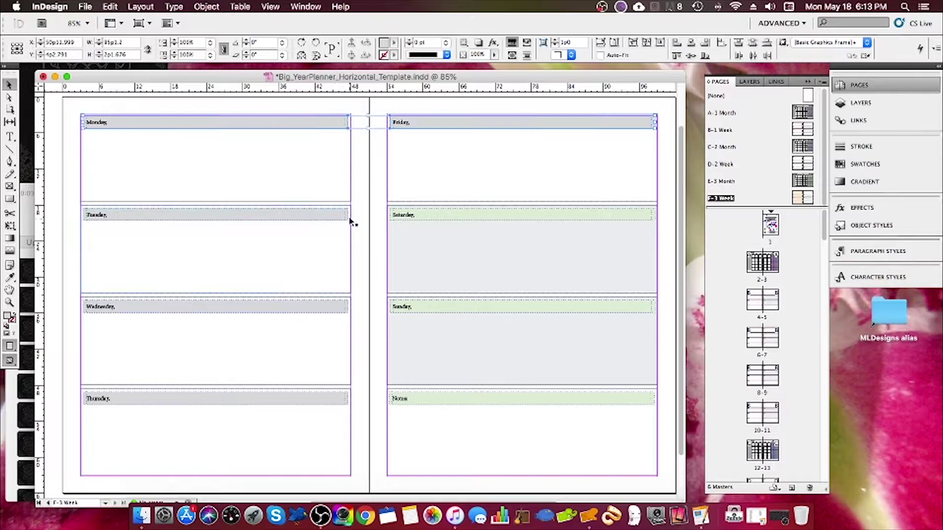
{"action": "left_click", "coordinate": [392, 45]}
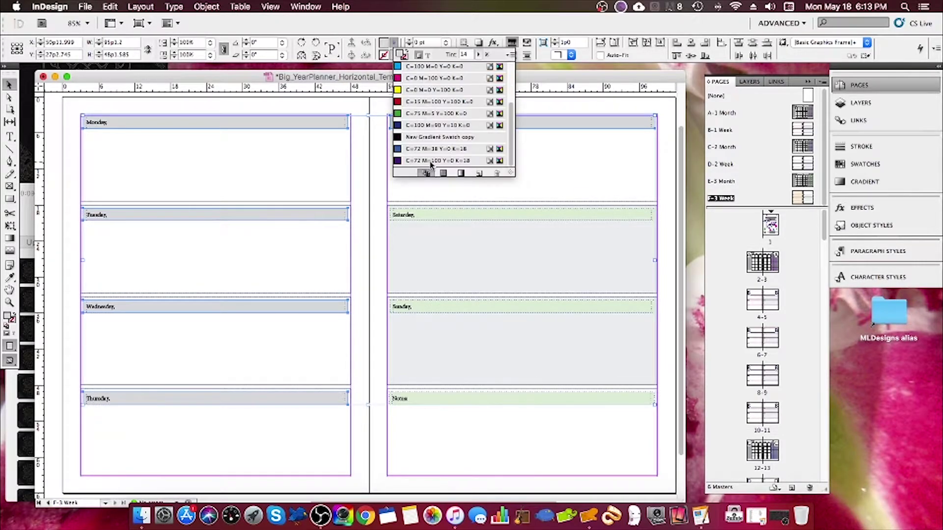
{"action": "left_click", "coordinate": [432, 166]}
- Return to the D-2 Week master and reapply the blue swatch C=72 M=38 Y=0 K=18 to the Saturday, Sunday and Notes bars
{"action": "double_click", "coordinate": [798, 147]}
{"action": "double_click", "coordinate": [798, 164]}
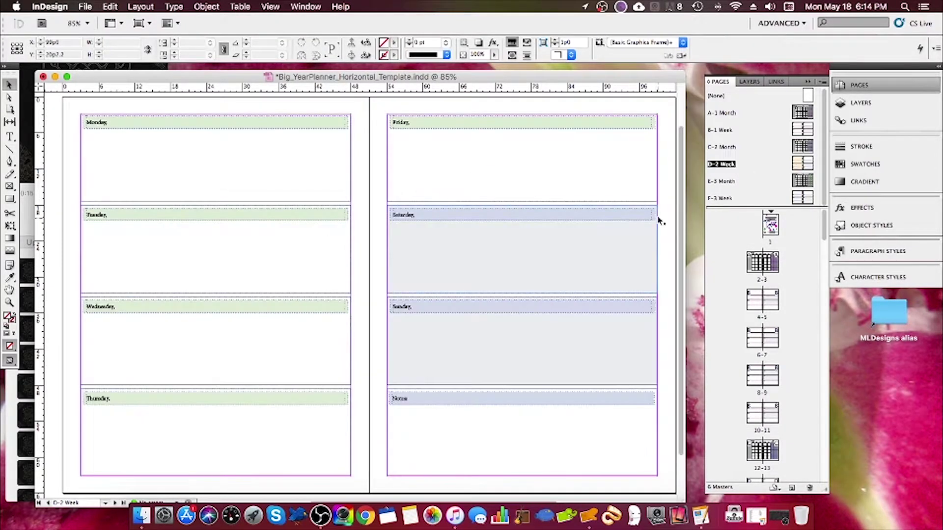
{"action": "left_click", "coordinate": [655, 255]}
{"action": "left_click", "coordinate": [647, 339], "text": "shift"}
{"action": "left_click", "coordinate": [394, 43]}
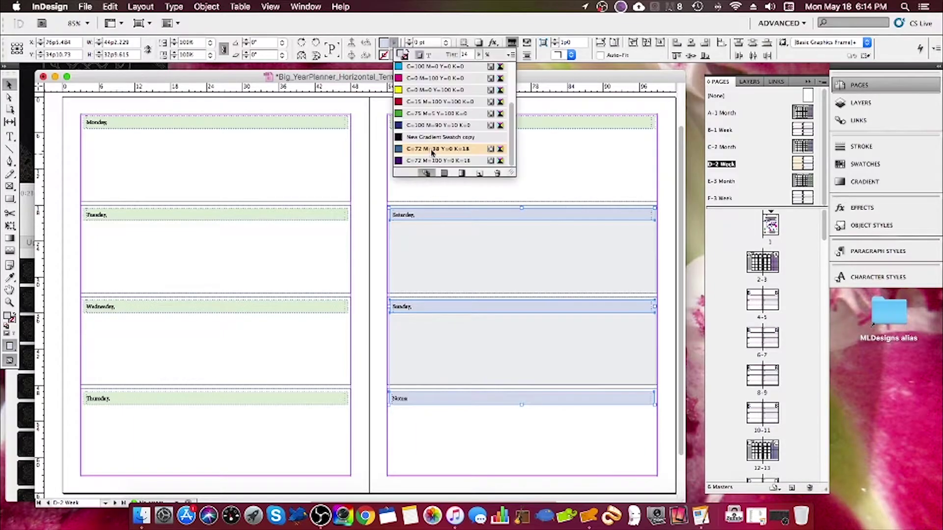
{"action": "left_click", "coordinate": [417, 147]}
{"action": "left_click", "coordinate": [668, 135]}
- On the A-1 Month master, use Find Font to replace SignPainter HouseScript and SignPainter HouseScript Semibold with Paradiso AOE Regular throughout the document
{"action": "double_click", "coordinate": [799, 112]}
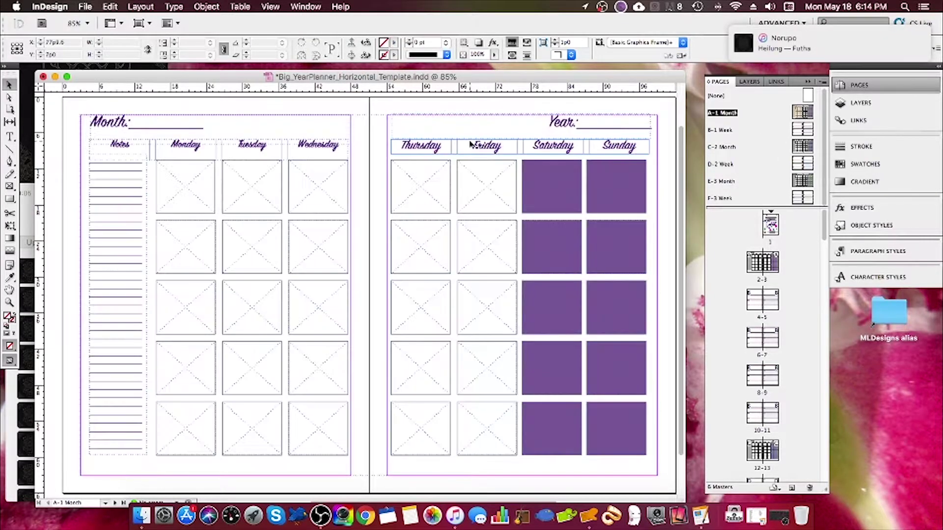
{"action": "key", "text": "t"}
{"action": "left_click", "coordinate": [174, 7]}
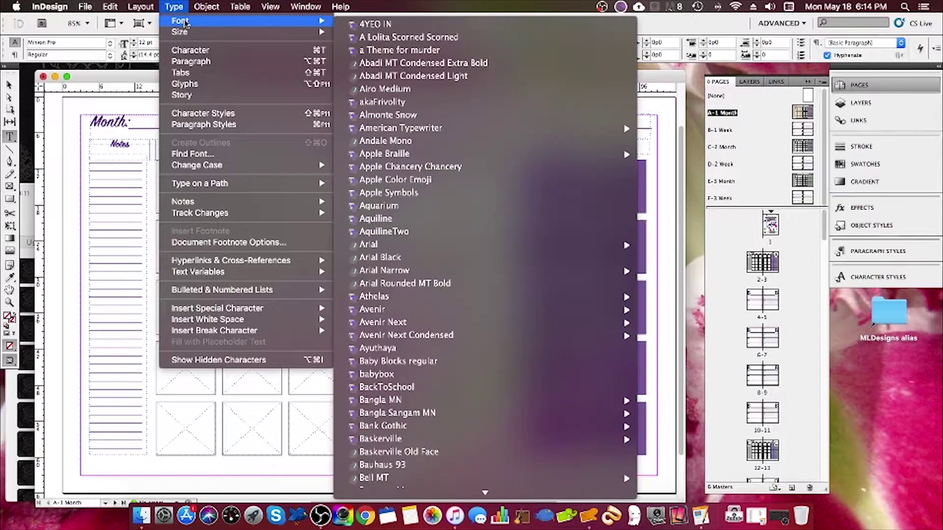
{"action": "left_click", "coordinate": [231, 156]}
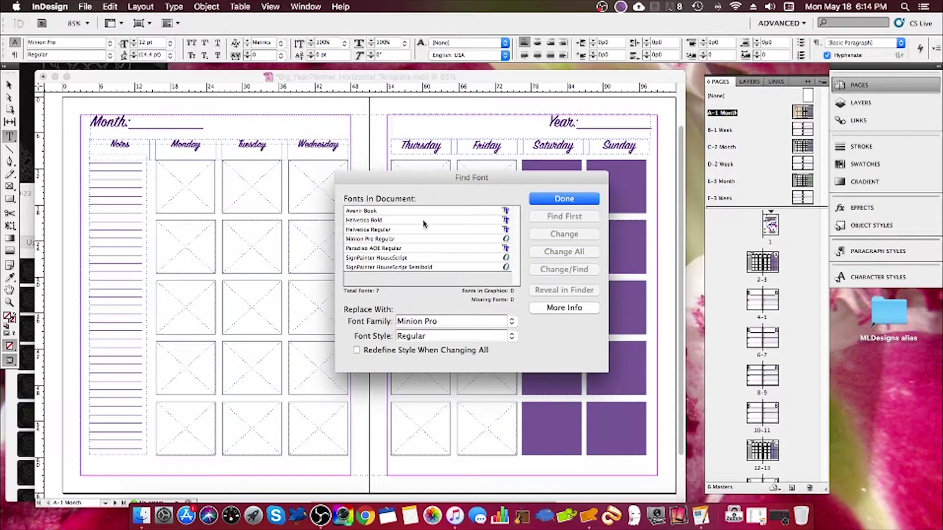
{"action": "left_click", "coordinate": [393, 258]}
{"action": "left_click", "coordinate": [408, 267], "text": "shift"}
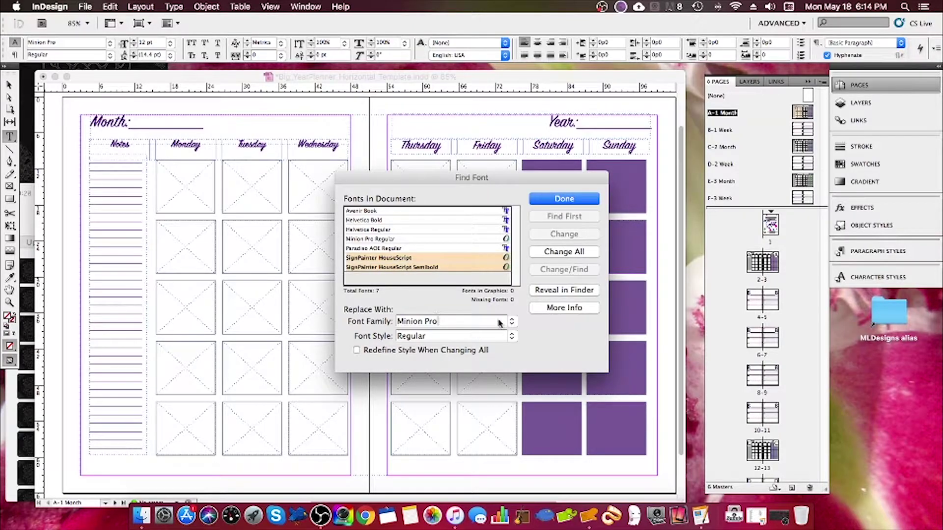
{"action": "left_click", "coordinate": [569, 255]}
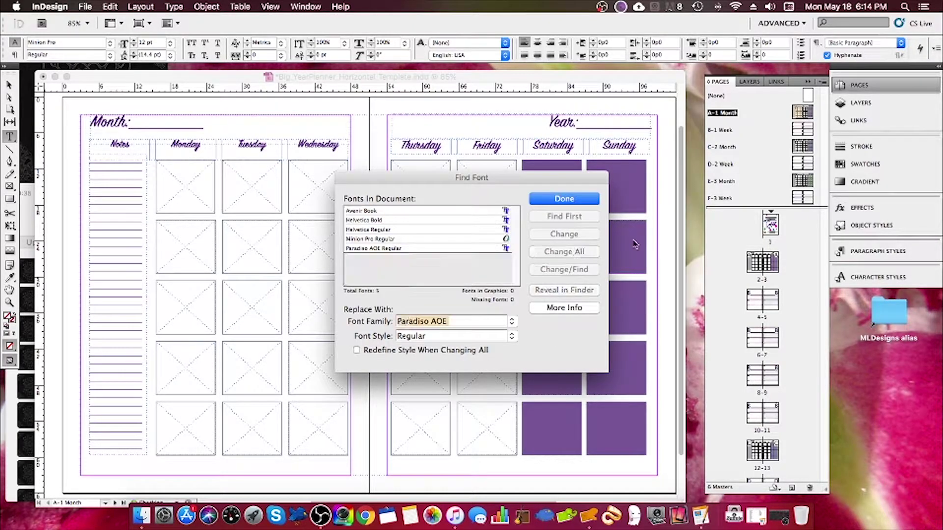
{"action": "left_click", "coordinate": [569, 199]}
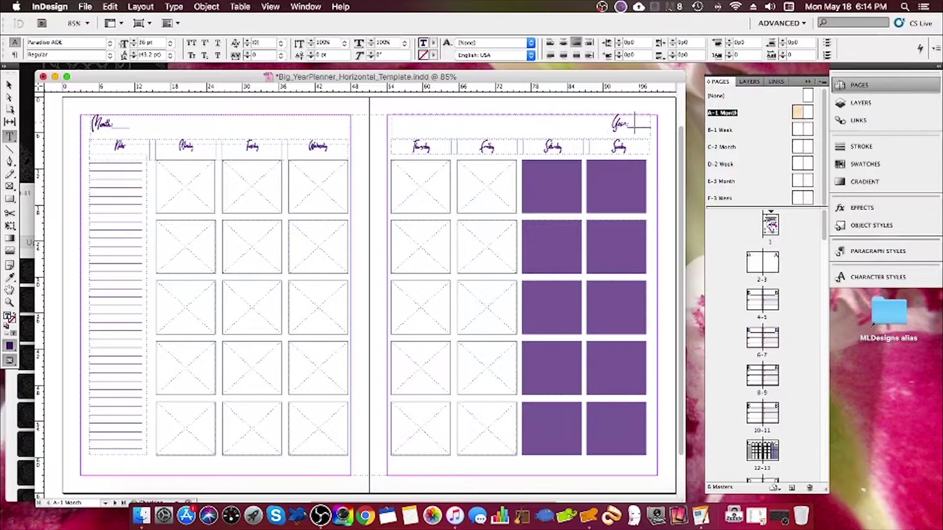
- Lengthen the Month underline on the A-1 master and copy the heading to C-2 Month, colored C=72 M=38 Y=0 K=18
{"action": "left_click", "coordinate": [133, 124]}
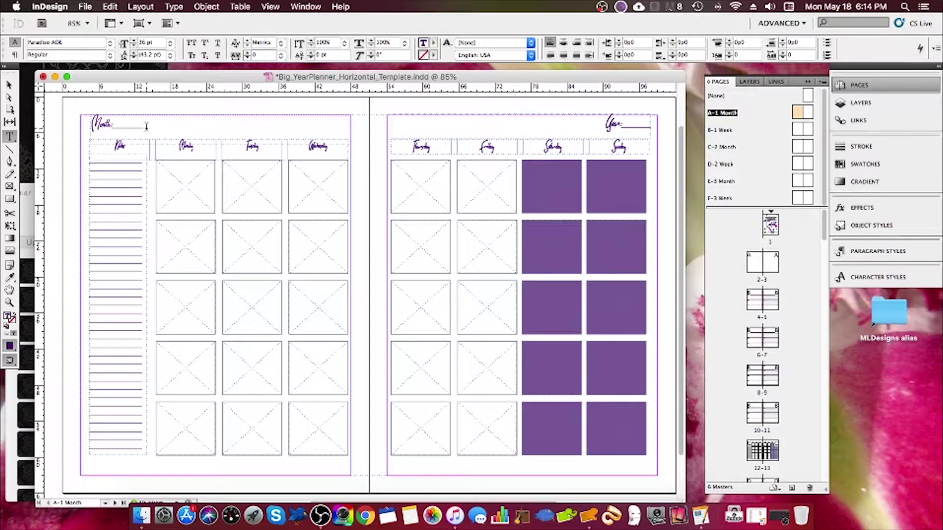
{"action": "triple_click", "coordinate": [146, 127]}
{"action": "key", "text": "super+c"}
{"action": "double_click", "coordinate": [796, 148]}
{"action": "double_click", "coordinate": [127, 126]}
{"action": "triple_click", "coordinate": [127, 126]}
{"action": "key", "text": "super+v"}
{"action": "triple_click", "coordinate": [141, 121]}
{"action": "left_click", "coordinate": [433, 42]}
{"action": "left_click", "coordinate": [472, 150]}
{"action": "left_click", "coordinate": [623, 125]}
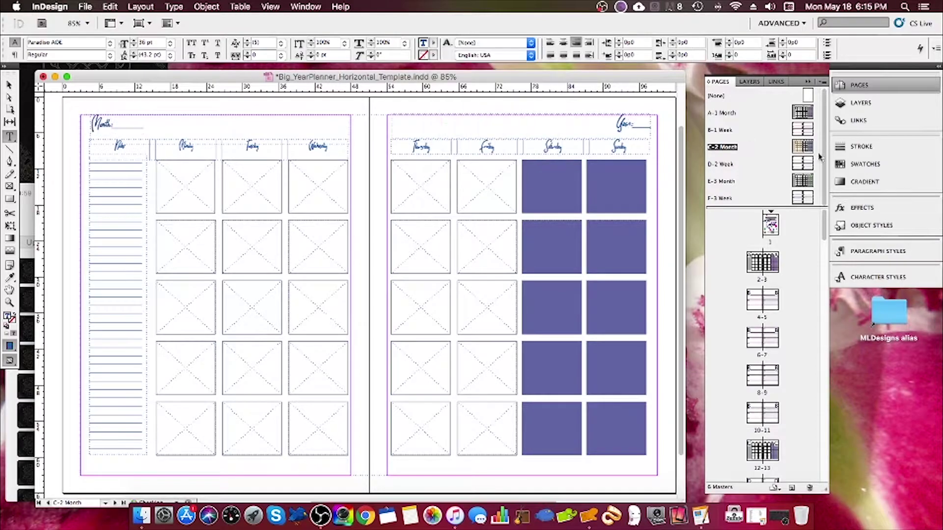
- On the E-3 Month master, color the Month and Year headings with the green swatch C=75 M=5 Y=100 K=0
{"action": "double_click", "coordinate": [722, 181]}
{"action": "triple_click", "coordinate": [118, 126]}
{"action": "left_click", "coordinate": [433, 43]}
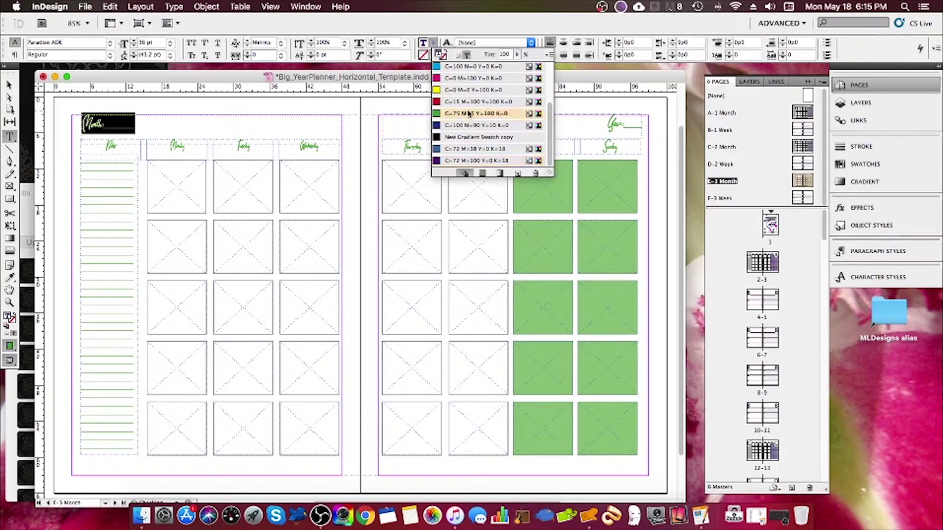
{"action": "left_click", "coordinate": [458, 114]}
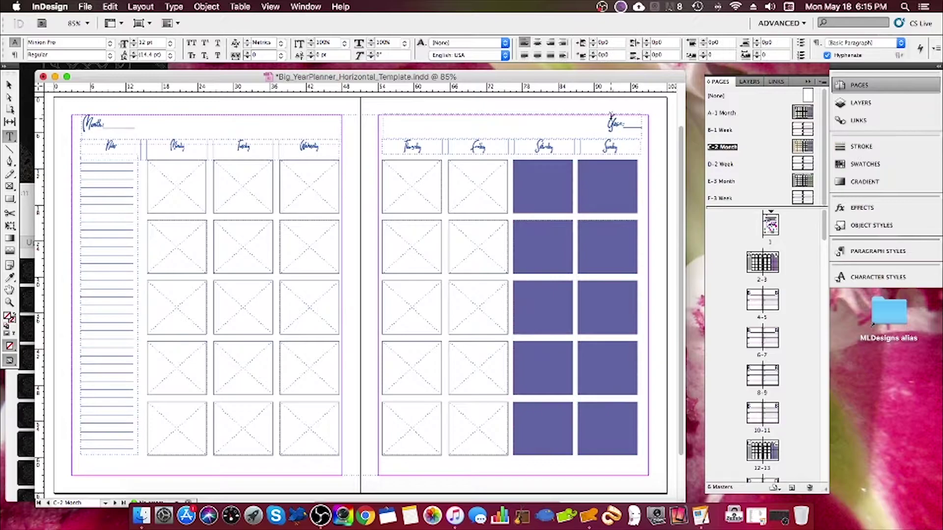
{"action": "left_click", "coordinate": [433, 43]}
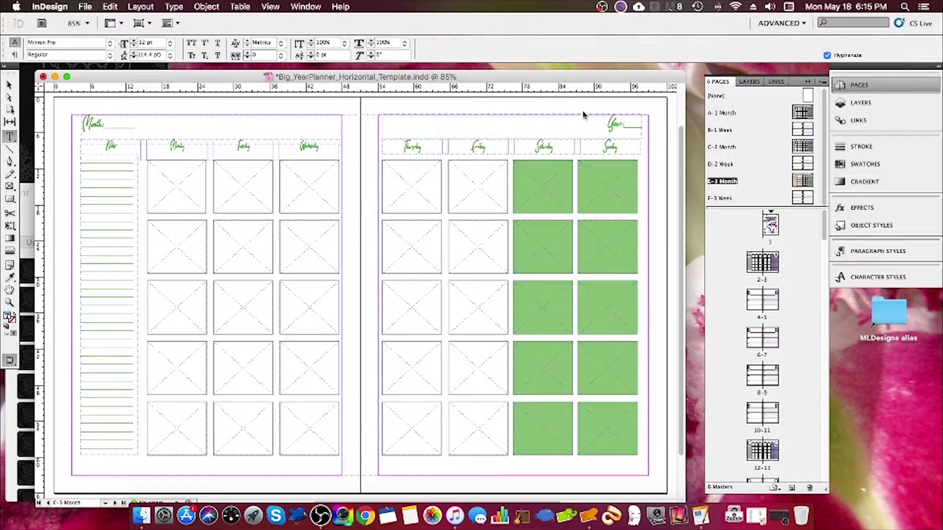
{"action": "triple_click", "coordinate": [614, 123]}
{"action": "left_click", "coordinate": [433, 43]}
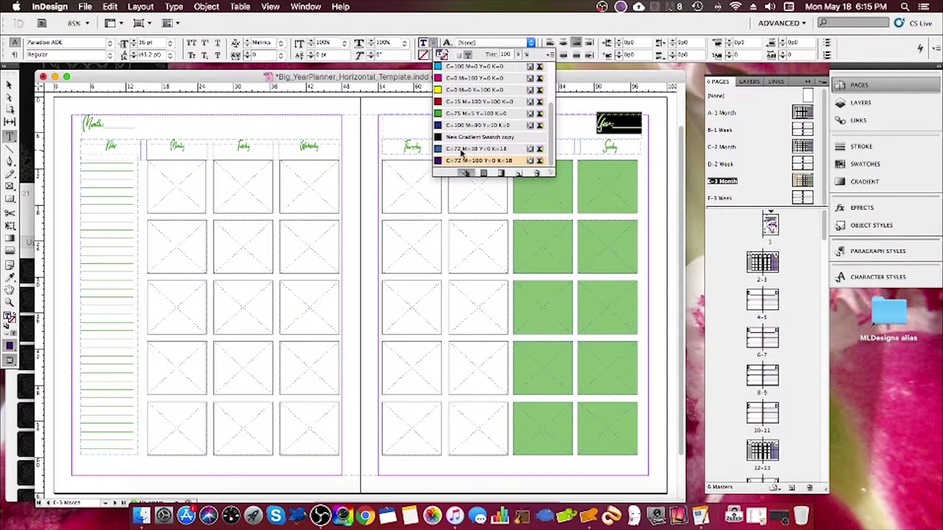
{"action": "left_click", "coordinate": [473, 114]}
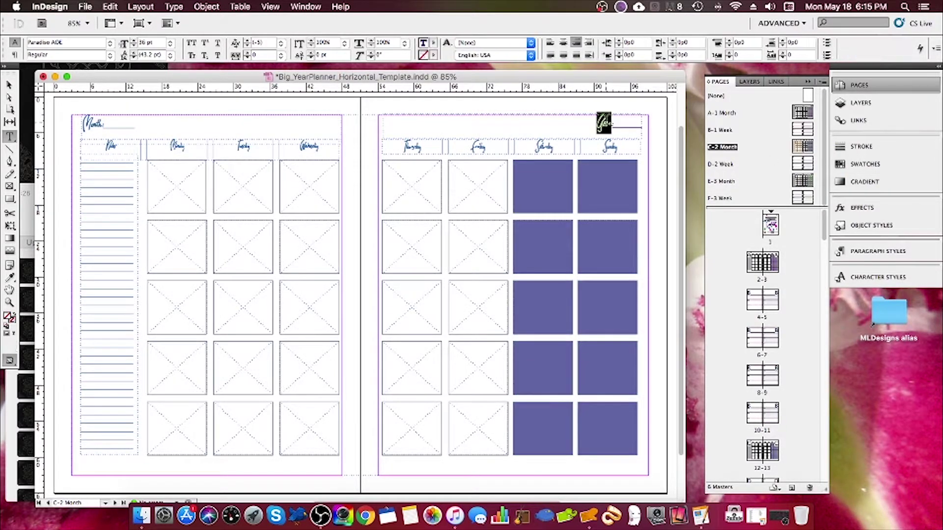
- Color the lengthened Year heading on the C-2 Month master blue
{"action": "left_click", "coordinate": [434, 43]}
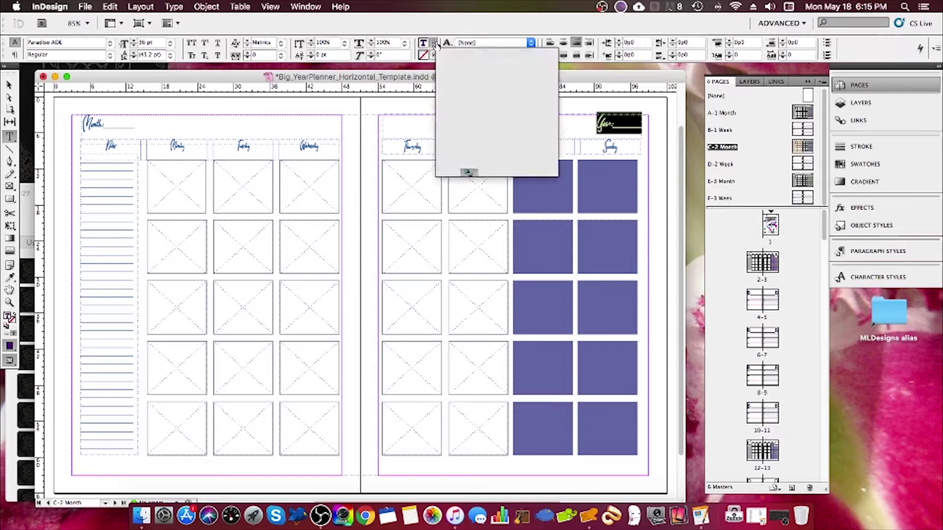
{"action": "left_click", "coordinate": [607, 163]}
{"action": "left_click", "coordinate": [9, 85]}
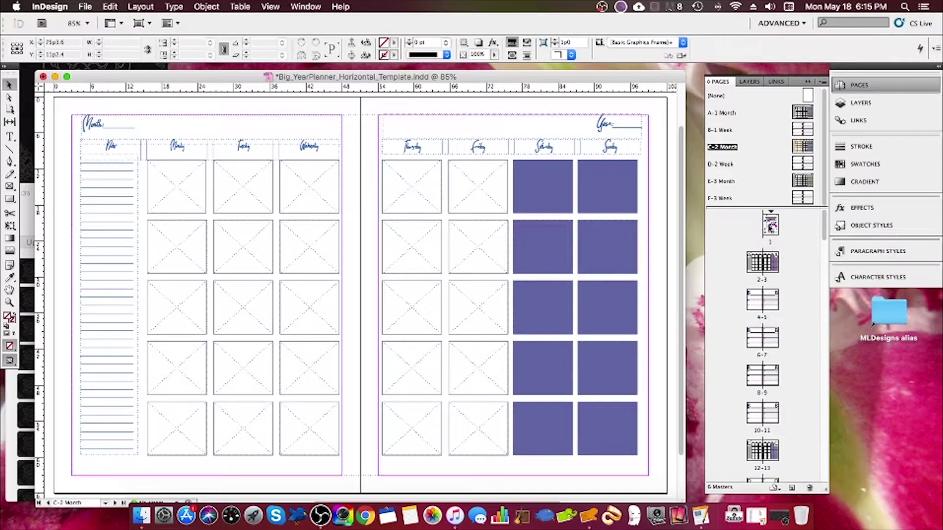
- On the B-1 Week master, fill the Saturday and Sunday boxes with the purple swatch C=72 M=100 Y=0 K=18
{"action": "double_click", "coordinate": [799, 110]}
{"action": "double_click", "coordinate": [798, 131]}
{"action": "left_click", "coordinate": [623, 282]}
{"action": "left_click", "coordinate": [627, 351], "text": "shift"}
{"action": "left_click", "coordinate": [393, 42]}
{"action": "left_click", "coordinate": [423, 161]}
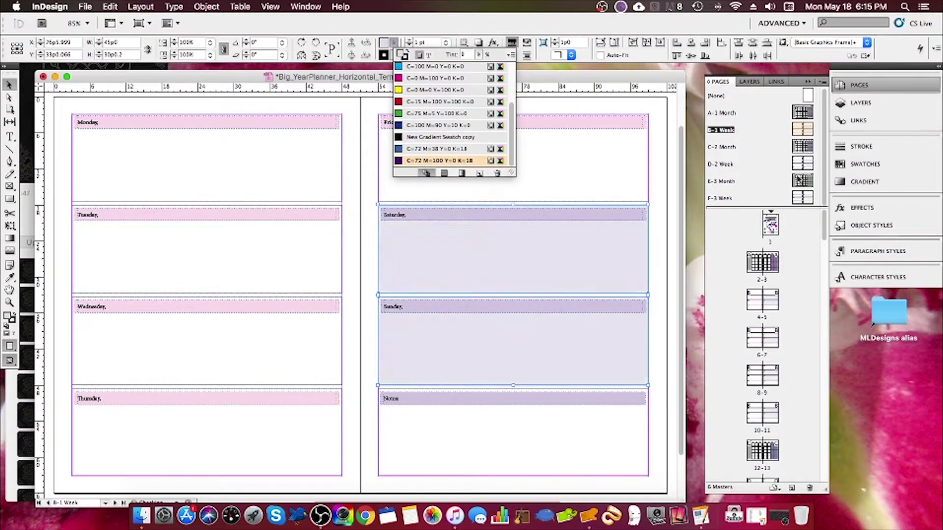
- On the D-2 Week master, fill the Saturday and Sunday boxes with the blue swatch C=72 M=38 Y=0 K=18
{"action": "double_click", "coordinate": [804, 162]}
{"action": "left_click", "coordinate": [326, 256]}
{"action": "left_click", "coordinate": [326, 344], "text": "shift"}
{"action": "left_click", "coordinate": [393, 42]}
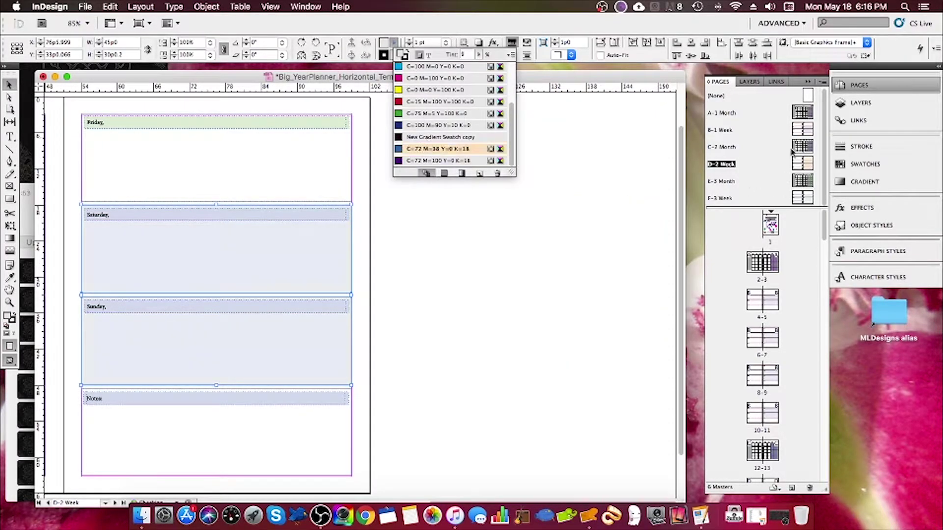
- On the F-3 Week master, fill the Saturday and Sunday boxes with the green swatch C=75 M=5 Y=100 K=0
{"action": "double_click", "coordinate": [802, 180]}
{"action": "double_click", "coordinate": [802, 197]}
{"action": "left_click", "coordinate": [307, 257]}
{"action": "left_click", "coordinate": [308, 343], "text": "shift"}
{"action": "left_click", "coordinate": [394, 43]}
{"action": "left_click", "coordinate": [426, 115]}
{"action": "left_click", "coordinate": [572, 270]}
- Show the A-1 Month master with its entire pasteboard and save the document
{"action": "double_click", "coordinate": [801, 113]}
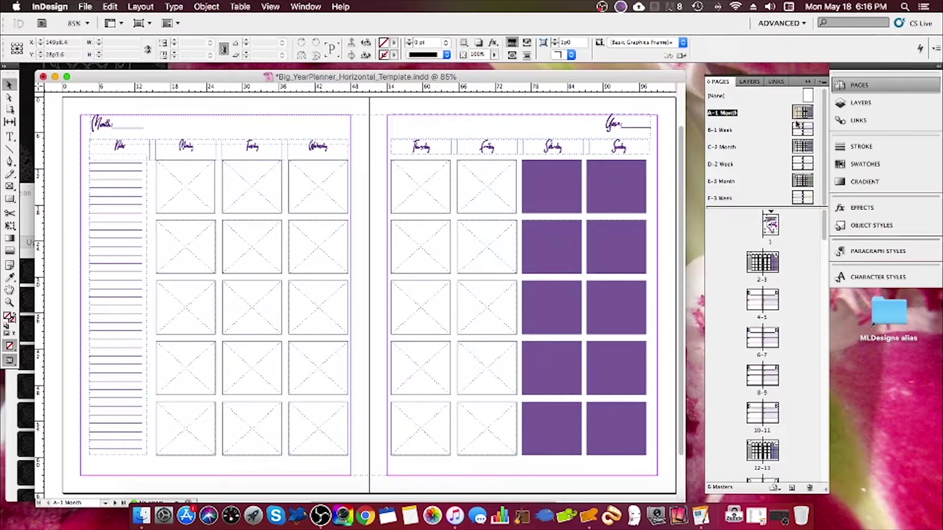
{"action": "scroll", "coordinate": [466, 123], "scroll_direction": "down", "scroll_amount": 2}
{"action": "left_click", "coordinate": [270, 6]}
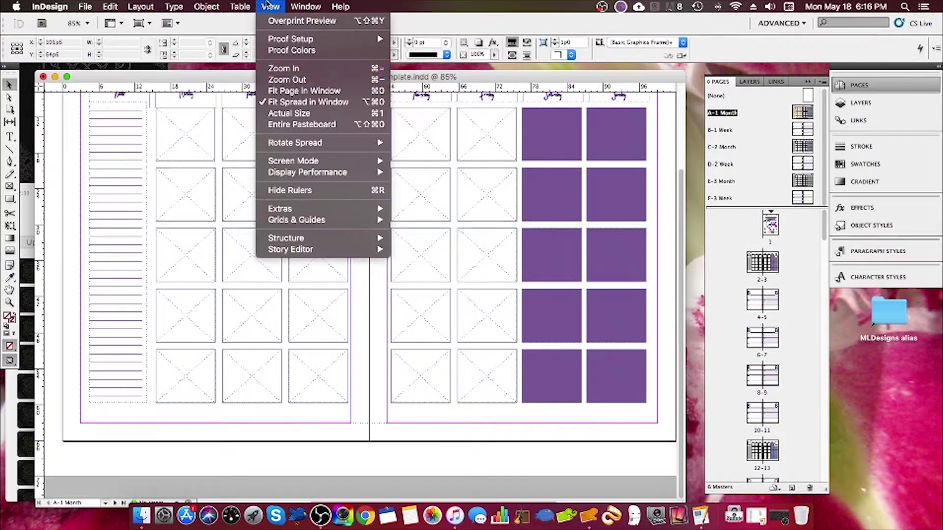
{"action": "left_click", "coordinate": [302, 124]}
{"action": "left_click", "coordinate": [85, 6]}
{"action": "left_click", "coordinate": [93, 115]}
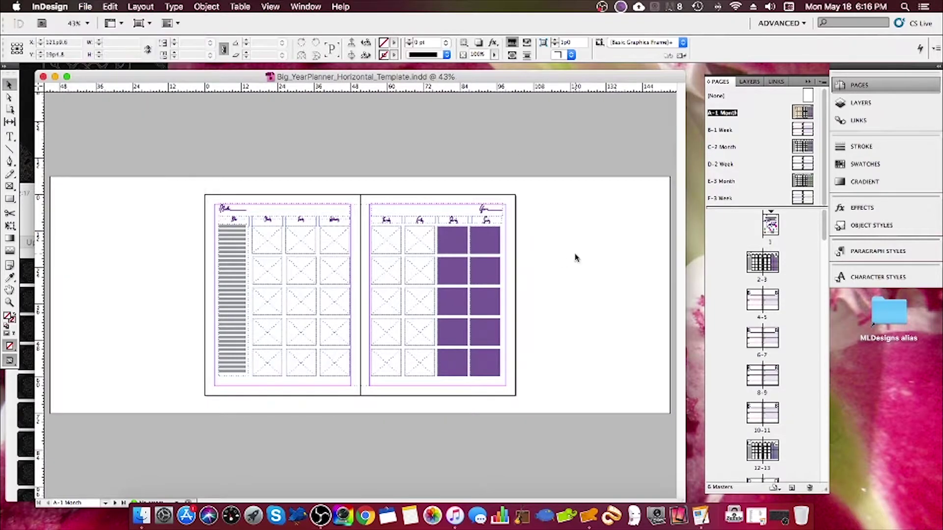
- Select and copy the colored dot borders on both sides of the Notes page, page 122
{"action": "key", "text": "super+v"}
{"action": "key", "text": "super+z"}
{"action": "left_click_drag", "start_coordinate": [823, 231], "coordinate": [824, 467]}
{"action": "double_click", "coordinate": [758, 456]}
{"action": "left_click_drag", "start_coordinate": [346, 250], "coordinate": [390, 466]}
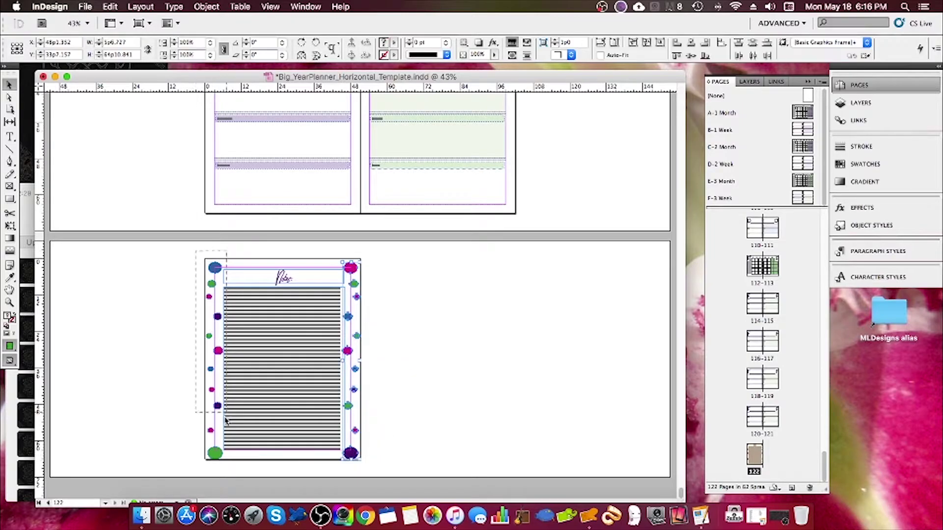
{"action": "left_click", "coordinate": [435, 309]}
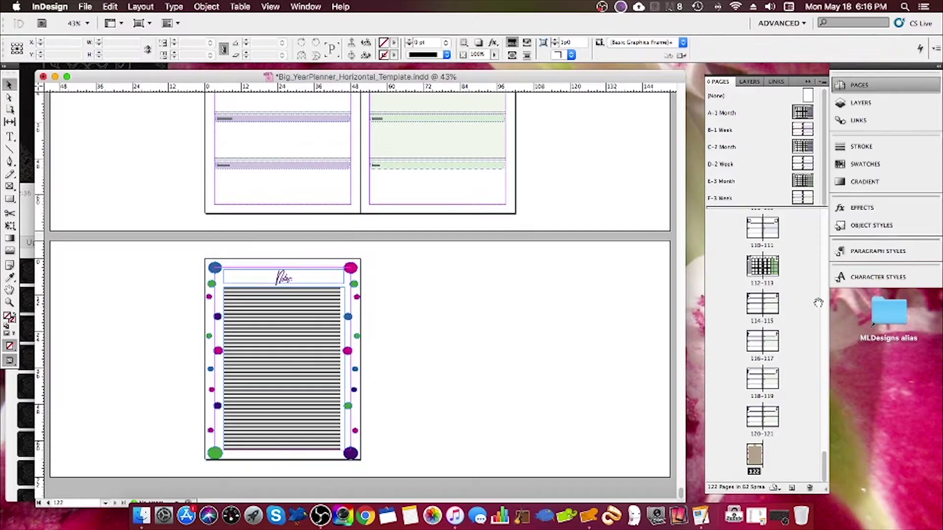
- Paste the dot borders onto the A-1 Month master and align them with the edges of the left page
{"action": "scroll", "coordinate": [766, 295], "scroll_direction": "up", "scroll_amount": 20}
{"action": "double_click", "coordinate": [762, 263]}
{"action": "double_click", "coordinate": [800, 112]}
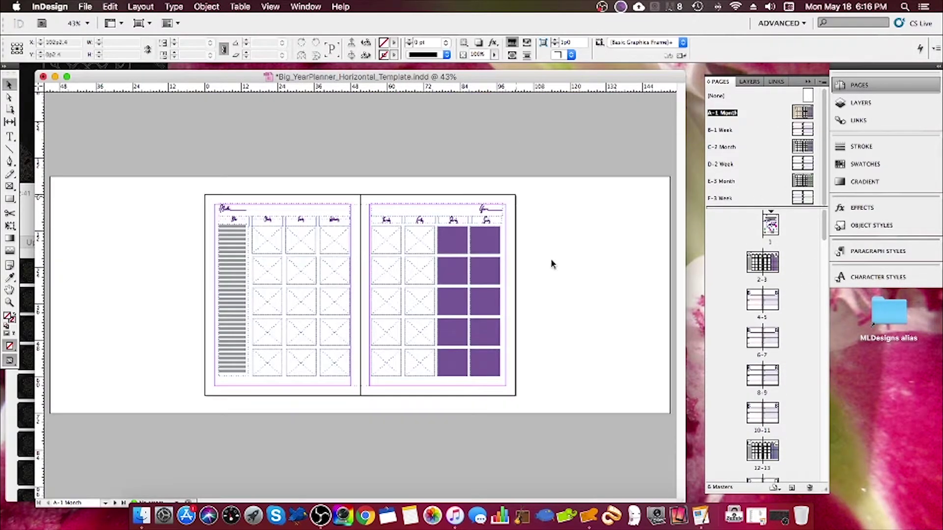
{"action": "key", "text": "cmd+v"}
{"action": "left_click_drag", "start_coordinate": [427, 202], "coordinate": [346, 202]}
{"action": "left_click", "coordinate": [343, 184]}
{"action": "left_click", "coordinate": [348, 204]}
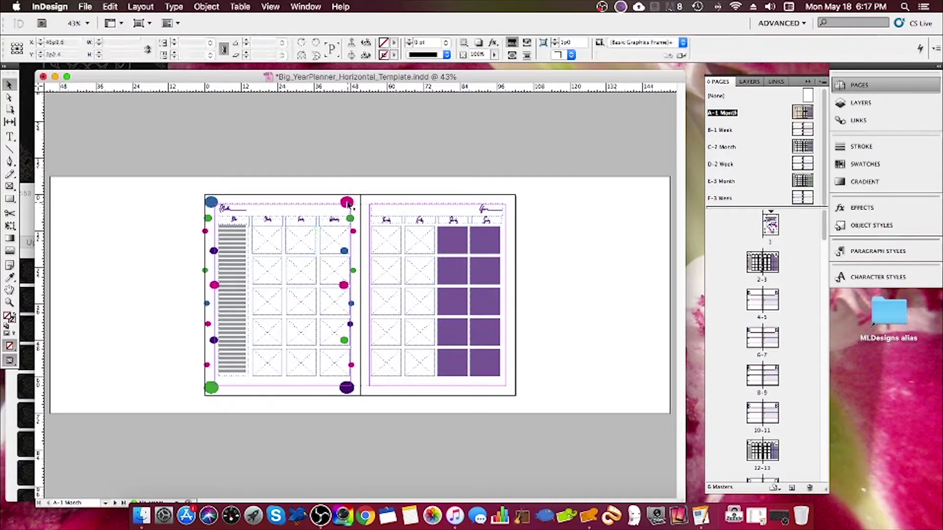
- Move the inner strip of dots from the left page to the outer edge of the right page on A-1 Month
{"action": "left_click_drag", "start_coordinate": [335, 183], "coordinate": [317, 211]}
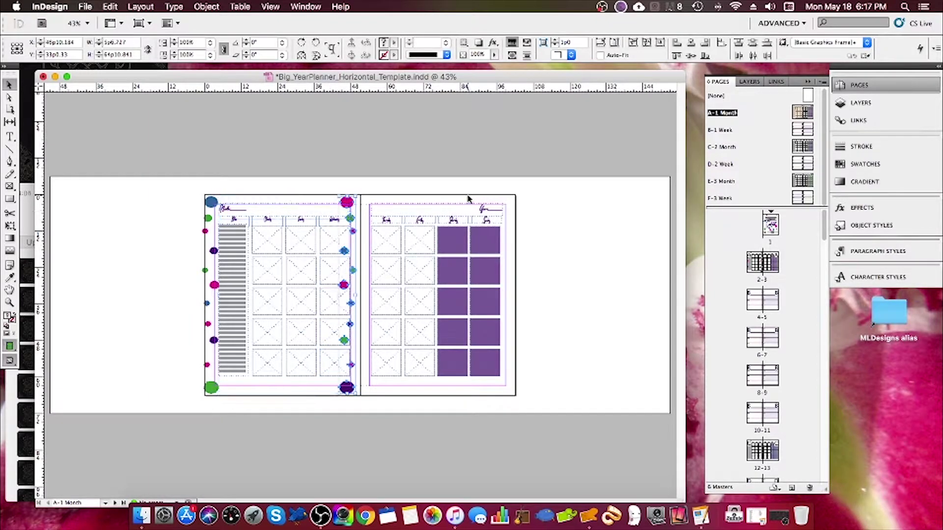
{"action": "left_click_drag", "start_coordinate": [347, 203], "coordinate": [506, 203]}
{"action": "left_click", "coordinate": [576, 237]}
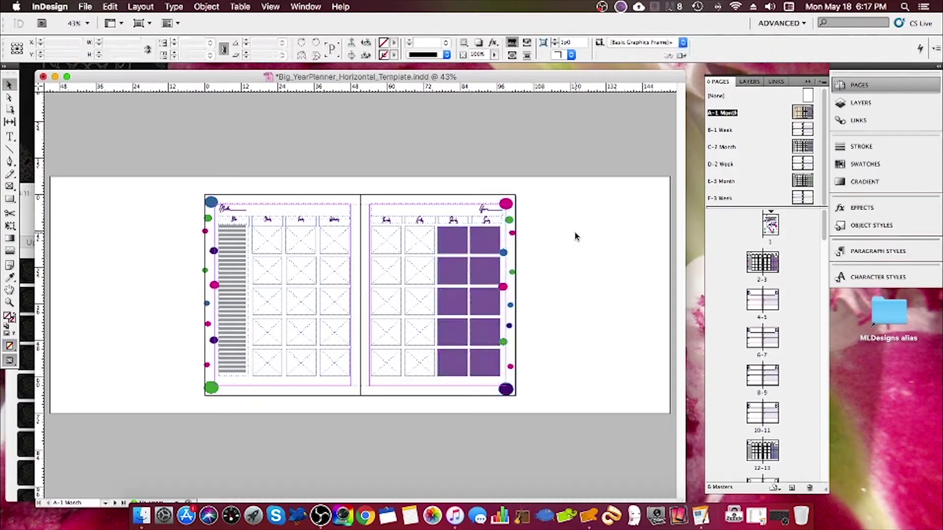
- Copy both dot strips from A-1 Month onto the C-2 and E-3 Month masters, flipping them horizontally on E-3
{"action": "left_click_drag", "start_coordinate": [540, 394], "coordinate": [540, 394]}
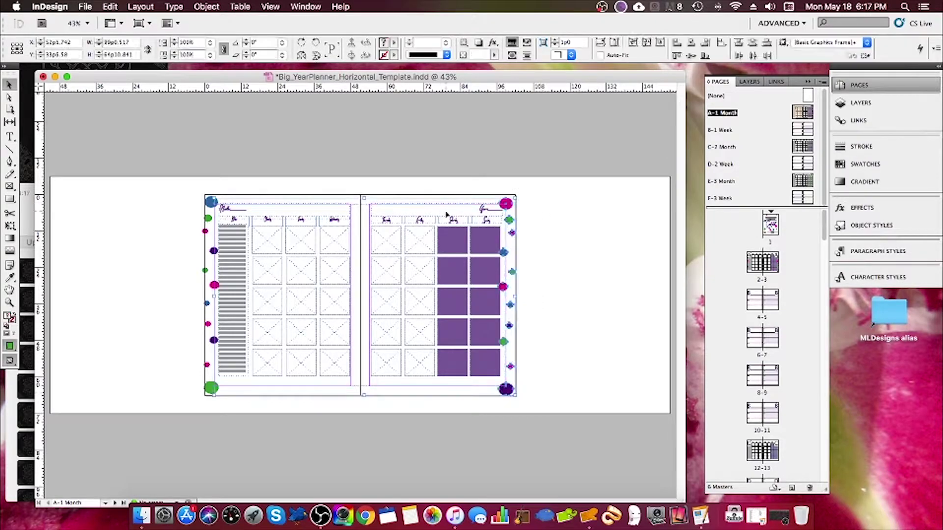
{"action": "left_click_drag", "start_coordinate": [206, 391], "coordinate": [206, 391]}
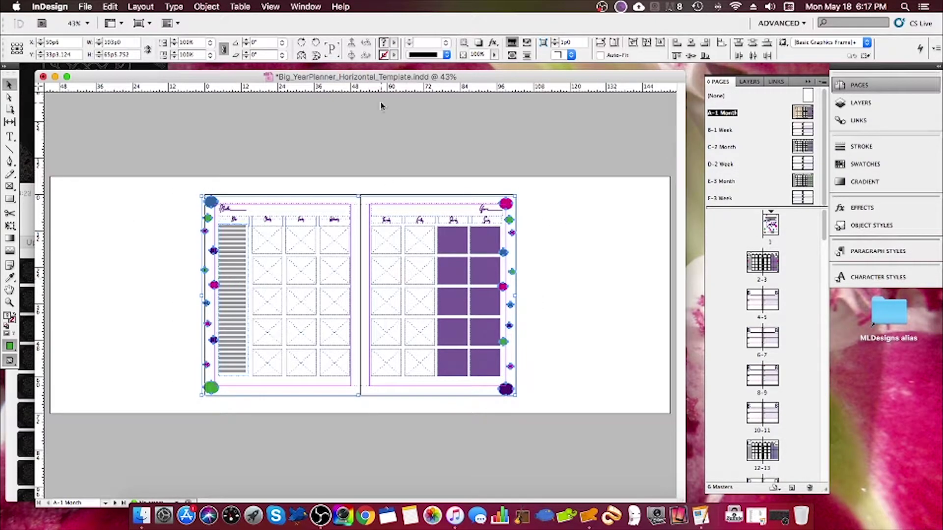
{"action": "double_click", "coordinate": [802, 147]}
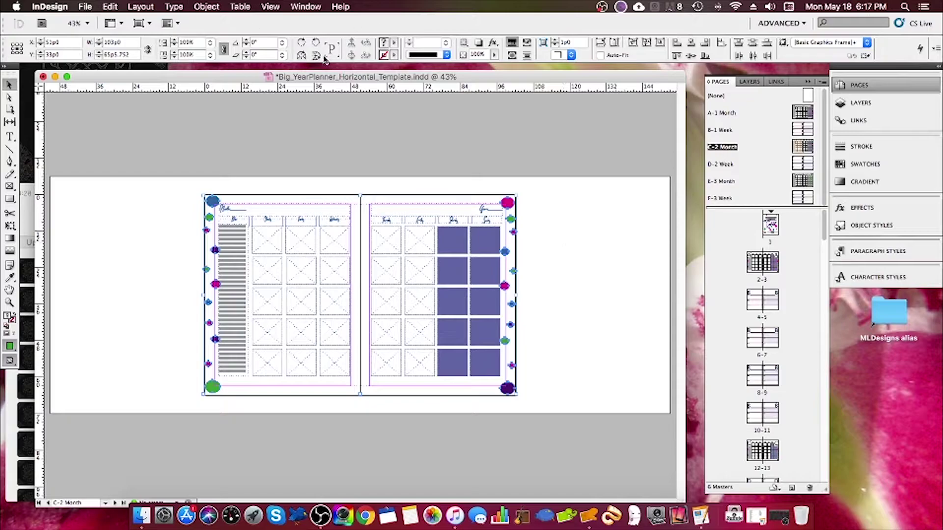
{"action": "double_click", "coordinate": [802, 181]}
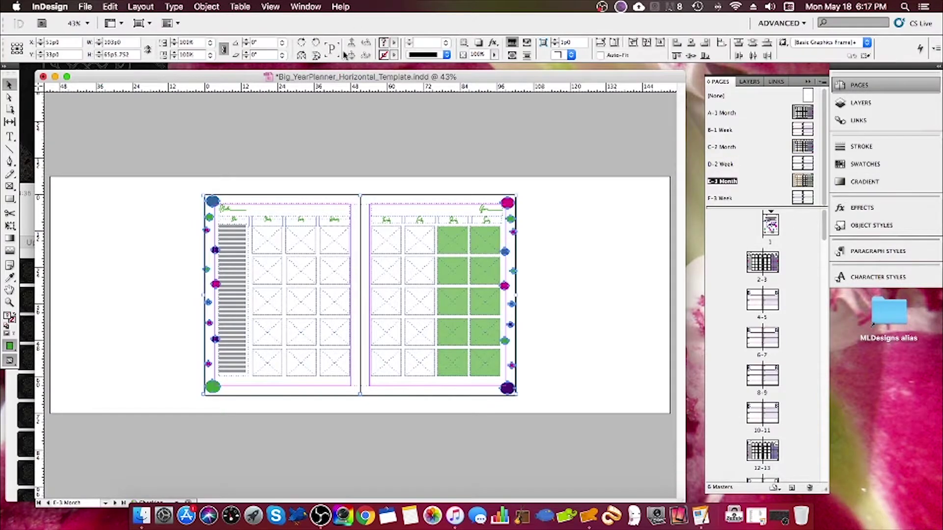
{"action": "left_click", "coordinate": [301, 56]}
{"action": "left_click", "coordinate": [590, 284]}
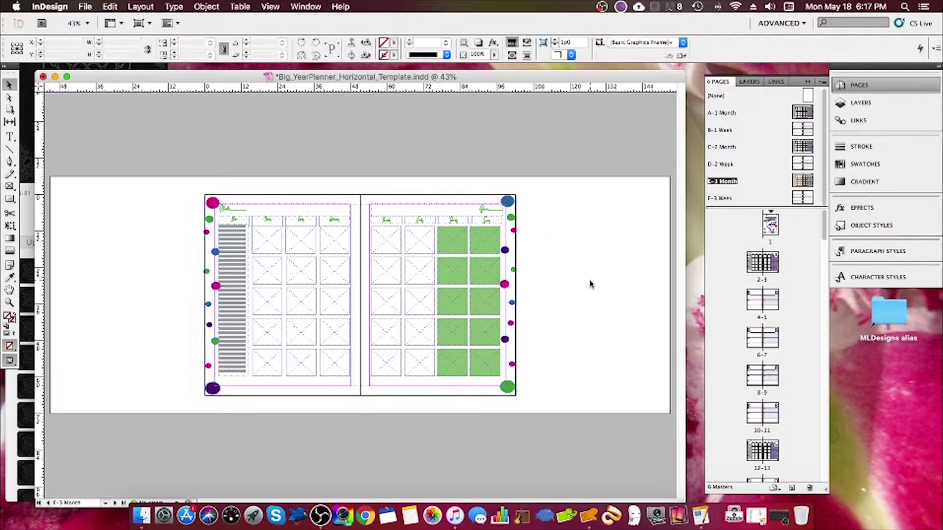
- On A-1 Month, place duplicate green dots at the left page's top and right page's bottom, plus a magenta dot above Monday
{"action": "double_click", "coordinate": [801, 112]}
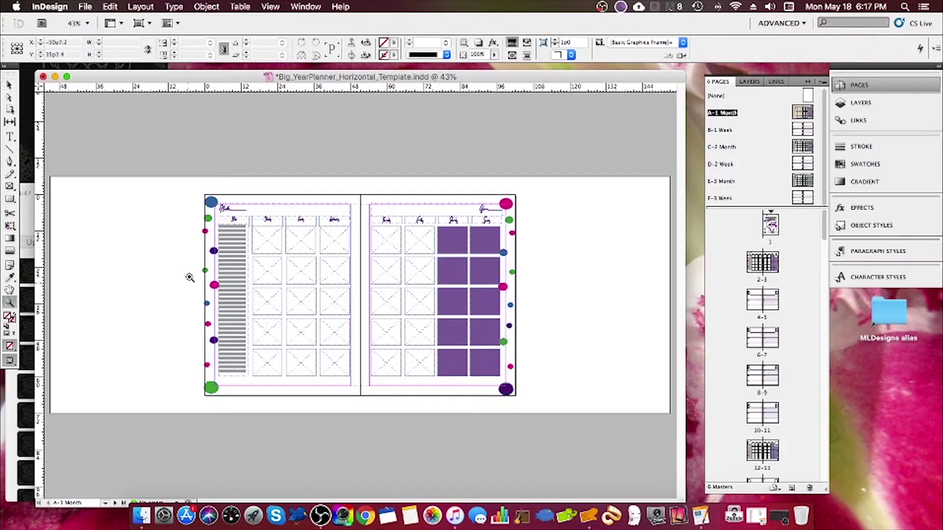
{"action": "left_click", "coordinate": [270, 6]}
{"action": "left_click", "coordinate": [295, 98]}
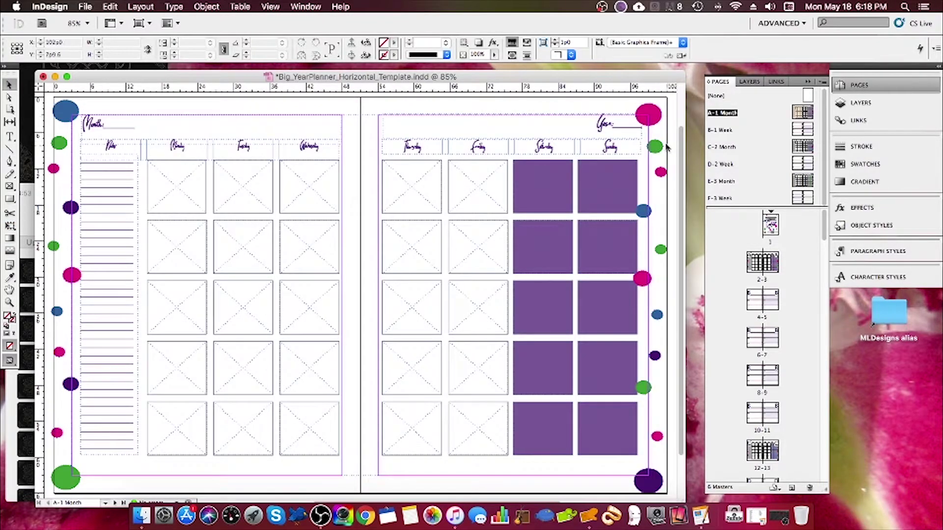
{"action": "left_click_drag", "start_coordinate": [656, 148], "coordinate": [143, 112]}
{"action": "key", "text": "super+v"}
{"action": "left_click_drag", "start_coordinate": [360, 295], "coordinate": [610, 483]}
{"action": "key", "text": "super+v"}
{"action": "left_click_drag", "start_coordinate": [360, 295], "coordinate": [180, 128]}
- Duplicate the small blue dot to the top edge above Saturday and Sunday and to the bottom edge beneath the Notes column
{"action": "left_click", "coordinate": [56, 323]}
{"action": "key", "text": "super+c"}
{"action": "key", "text": "super+v"}
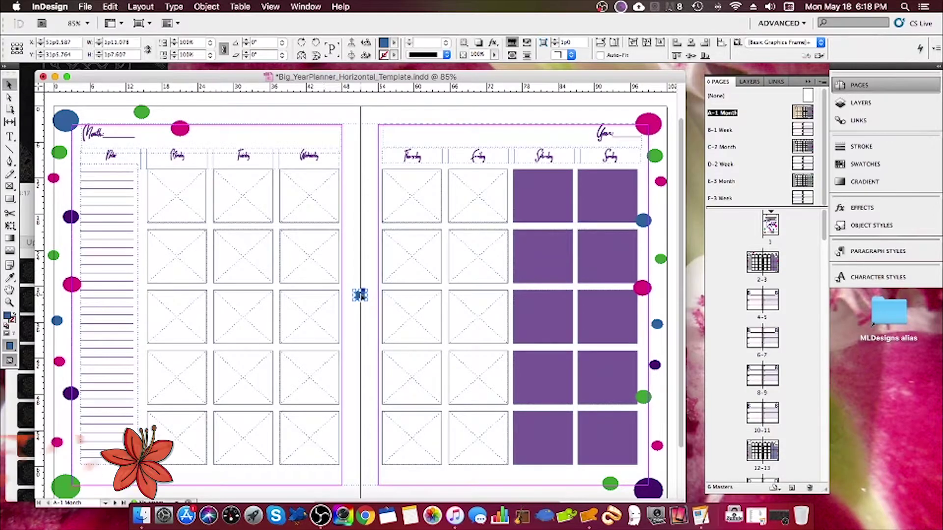
{"action": "left_click_drag", "start_coordinate": [360, 295], "coordinate": [577, 112]}
{"action": "key", "text": "super+v"}
{"action": "left_click_drag", "start_coordinate": [359, 295], "coordinate": [96, 477]}
- Duplicate the small magenta dot to the right page's bottom edge and to the space above Saturday
{"action": "left_click", "coordinate": [57, 442]}
{"action": "key", "text": "super+c"}
{"action": "key", "text": "super+v"}
{"action": "left_click_drag", "start_coordinate": [360, 295], "coordinate": [583, 489]}
{"action": "key", "text": "super+v"}
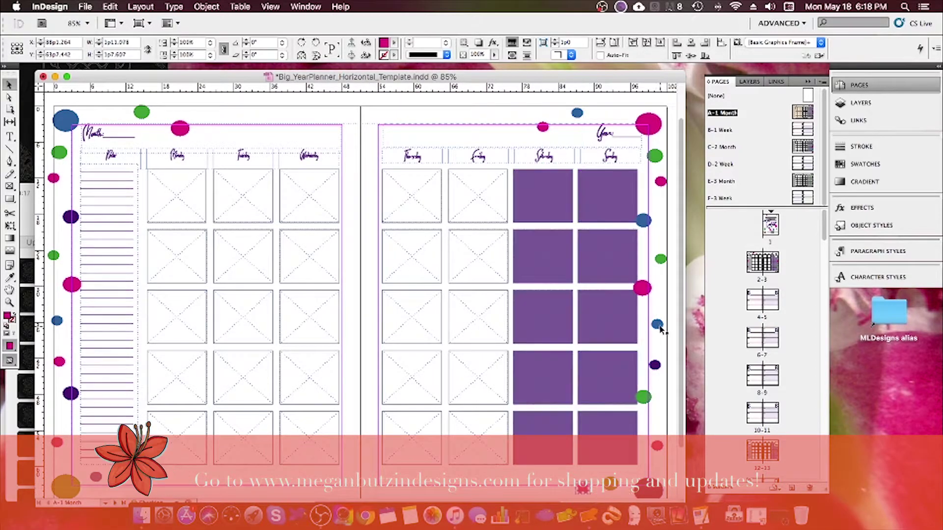
- On A-1 Month, duplicate the small blue dot to the top edge above Monday and Tuesday and to the right page's bottom edge
{"action": "left_click", "coordinate": [656, 325]}
{"action": "key", "text": "super+c"}
{"action": "key", "text": "super+v"}
{"action": "left_click_drag", "start_coordinate": [359, 295], "coordinate": [213, 113]}
{"action": "key", "text": "super+v"}
{"action": "left_click_drag", "start_coordinate": [360, 295], "coordinate": [554, 474]}
- Place copies of the small purple dot along the left page's bottom edge and in the space above Tuesday
{"action": "key", "text": "super+v"}
{"action": "left_click_drag", "start_coordinate": [360, 293], "coordinate": [120, 482]}
{"action": "key", "text": "super+v"}
{"action": "left_click_drag", "start_coordinate": [360, 295], "coordinate": [230, 134]}
{"action": "left_click", "coordinate": [269, 7]}
{"action": "left_click", "coordinate": [307, 103]}
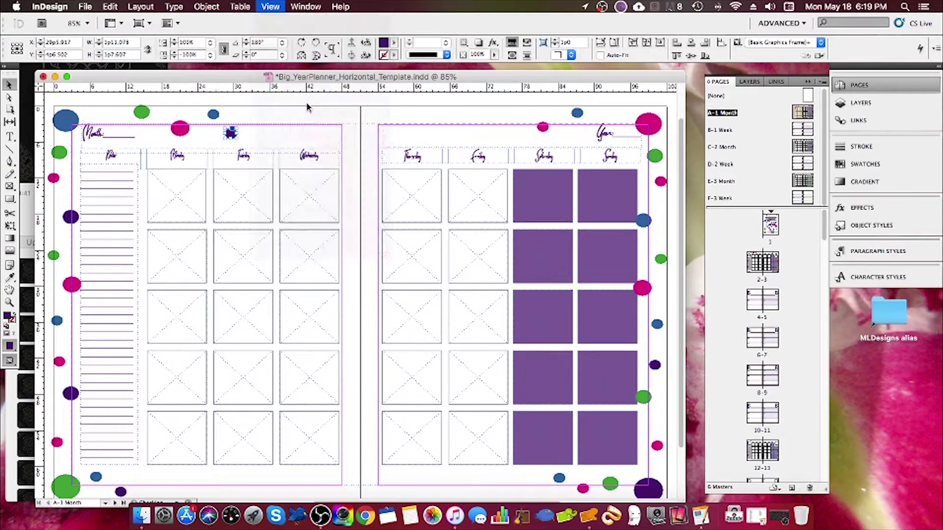
- Copy the added top and bottom edge dots from A-1 Month onto C-2 Month and flip them horizontally
{"action": "left_click", "coordinate": [123, 96]}
{"action": "left_click_drag", "start_coordinate": [123, 98], "coordinate": [313, 193]}
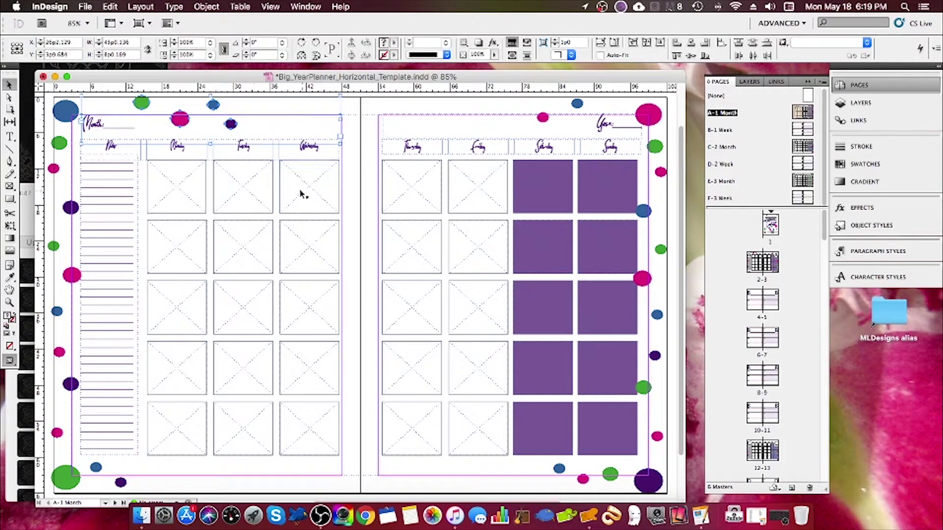
{"action": "left_click", "coordinate": [609, 473], "text": "shift"}
{"action": "left_click", "coordinate": [582, 479], "text": "shift"}
{"action": "left_click", "coordinate": [559, 469], "text": "shift"}
{"action": "left_click", "coordinate": [120, 483], "text": "shift"}
{"action": "double_click", "coordinate": [799, 147]}
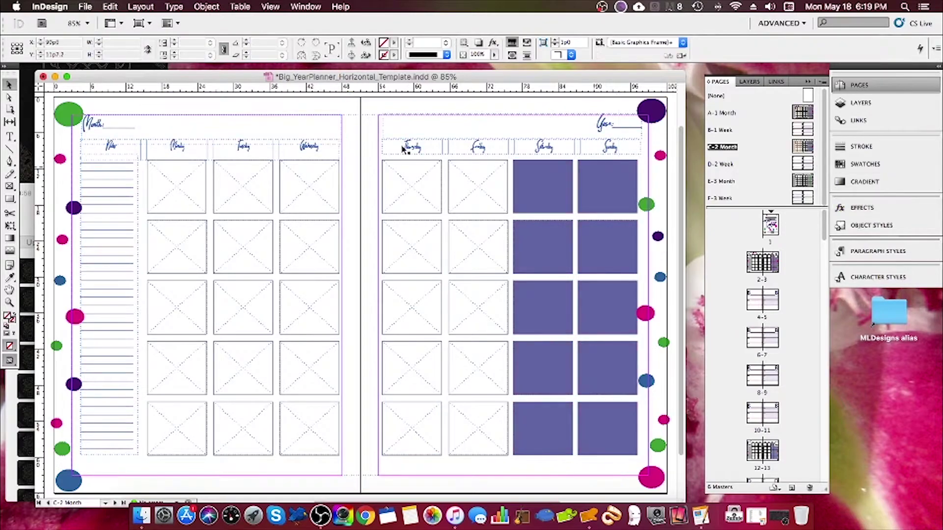
{"action": "key", "text": "super+v"}
{"action": "left_click", "coordinate": [300, 55]}
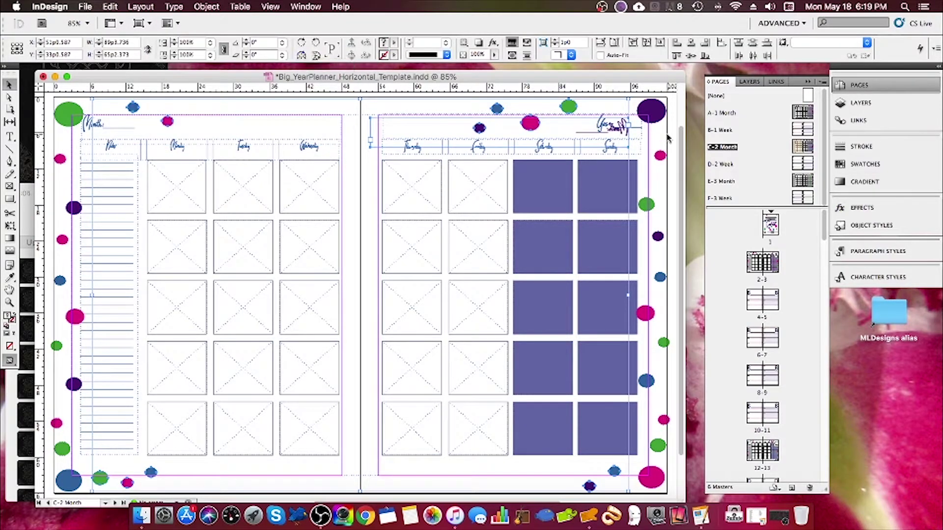
- Delete the mirrored Month heading pasted by accident over the Year field on C-2 Month
{"action": "left_click", "coordinate": [616, 133], "text": "shift"}
{"action": "left_click", "coordinate": [653, 138]}
{"action": "left_click", "coordinate": [639, 133]}
{"action": "left_click", "coordinate": [626, 140]}
{"action": "key", "text": "BackSpace"}
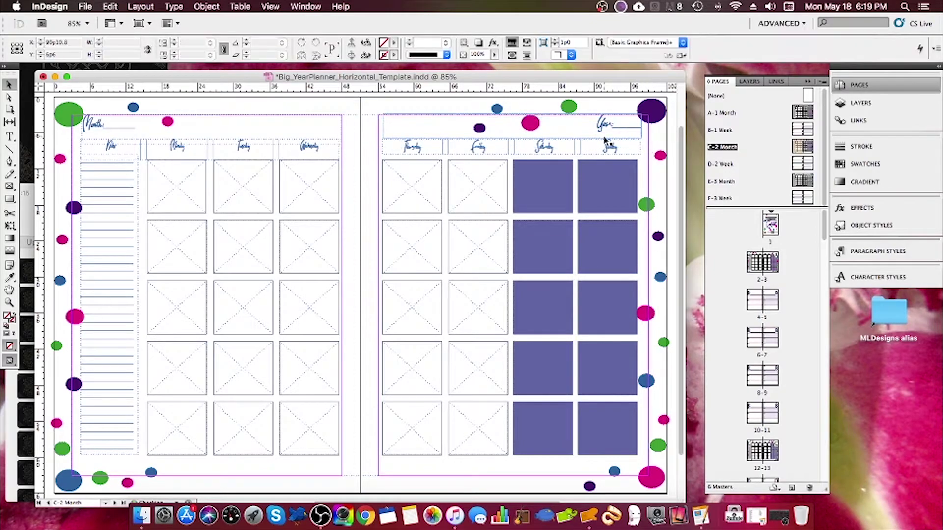
- Add the copied edge dots to E-3 Month flipped vertically, and shift the green and blue dots clear of the Month and Year headings
{"action": "double_click", "coordinate": [804, 181]}
{"action": "key", "text": "super+a"}
{"action": "left_click", "coordinate": [316, 55]}
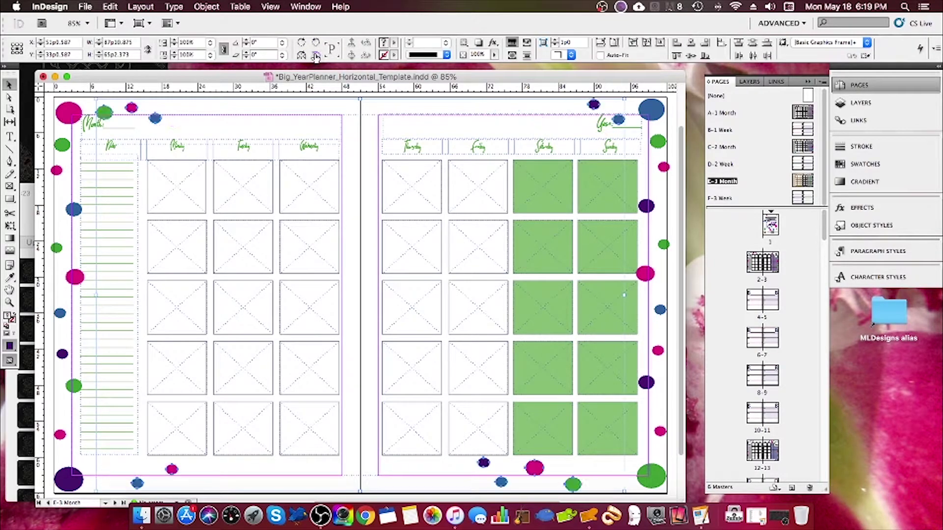
{"action": "left_click_drag", "start_coordinate": [107, 111], "coordinate": [106, 103]}
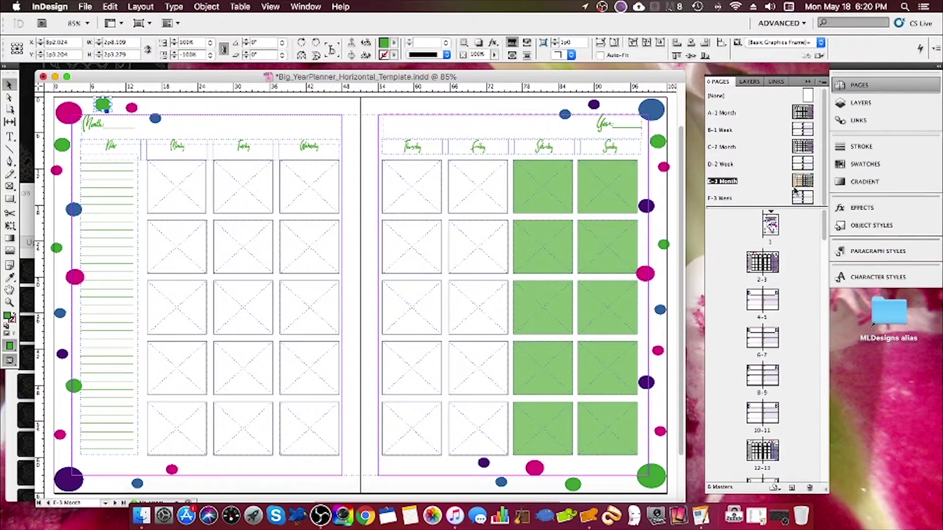
- Copy the four dots above Monday and Tuesday on A-1 Month and space them down B-1 Week's left page edge
{"action": "double_click", "coordinate": [798, 114]}
{"action": "double_click", "coordinate": [797, 131]}
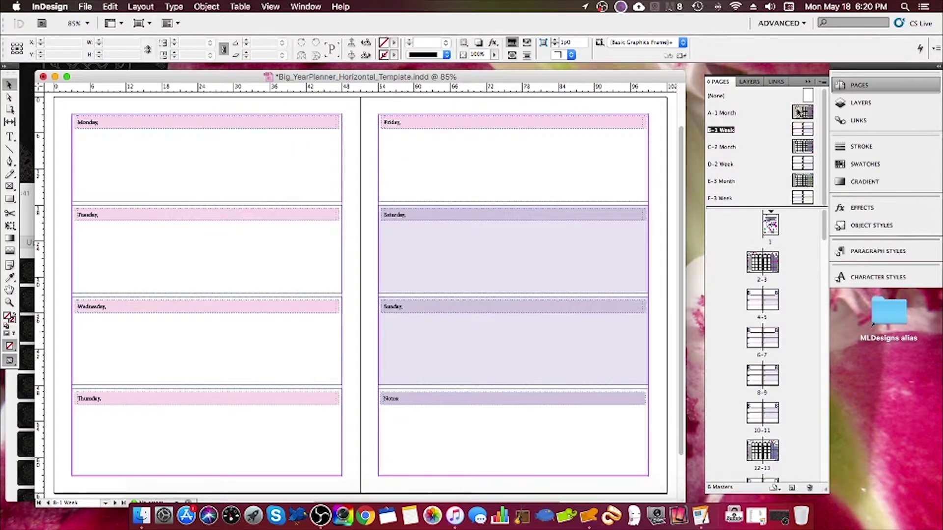
{"action": "double_click", "coordinate": [798, 113]}
{"action": "left_click", "coordinate": [213, 106]}
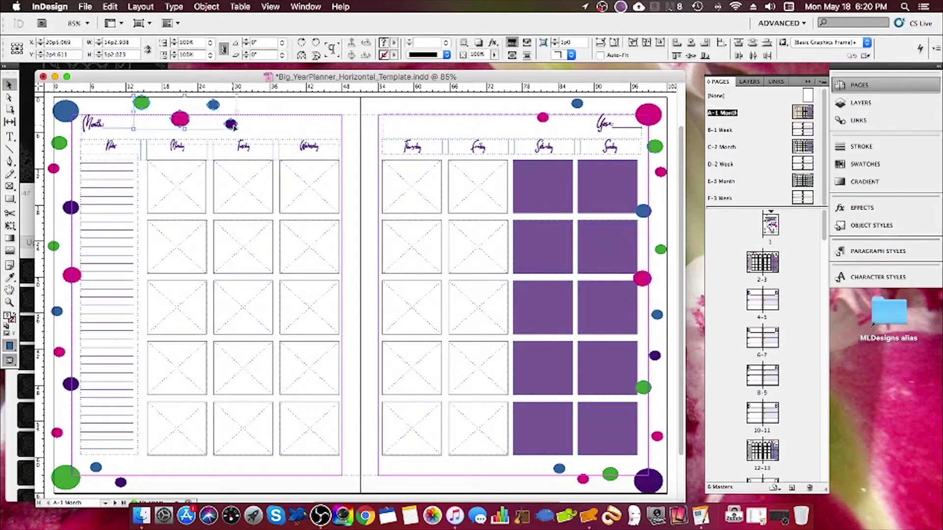
{"action": "double_click", "coordinate": [798, 130]}
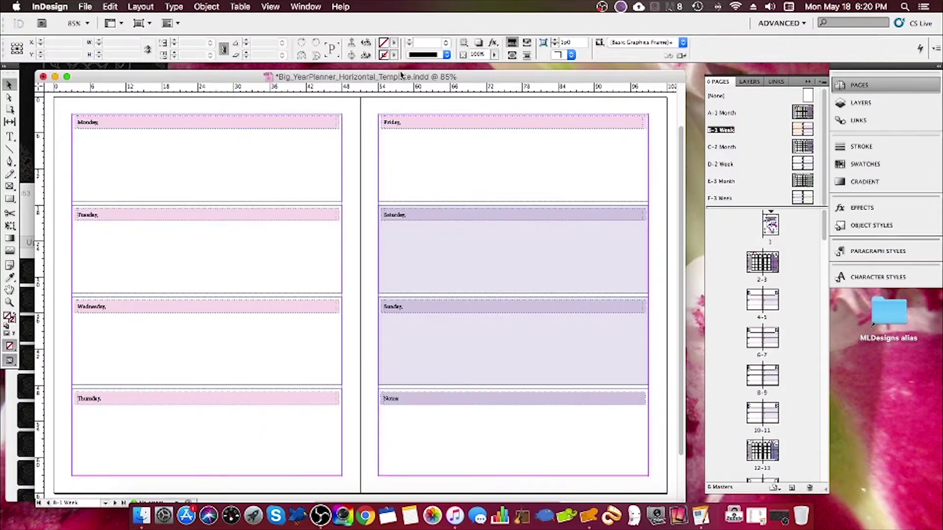
{"action": "key", "text": "super+v"}
{"action": "left_click_drag", "start_coordinate": [315, 282], "coordinate": [63, 107]}
{"action": "left_click_drag", "start_coordinate": [353, 301], "coordinate": [65, 144]}
{"action": "left_click_drag", "start_coordinate": [388, 288], "coordinate": [61, 179]}
{"action": "left_click_drag", "start_coordinate": [405, 307], "coordinate": [67, 214]}
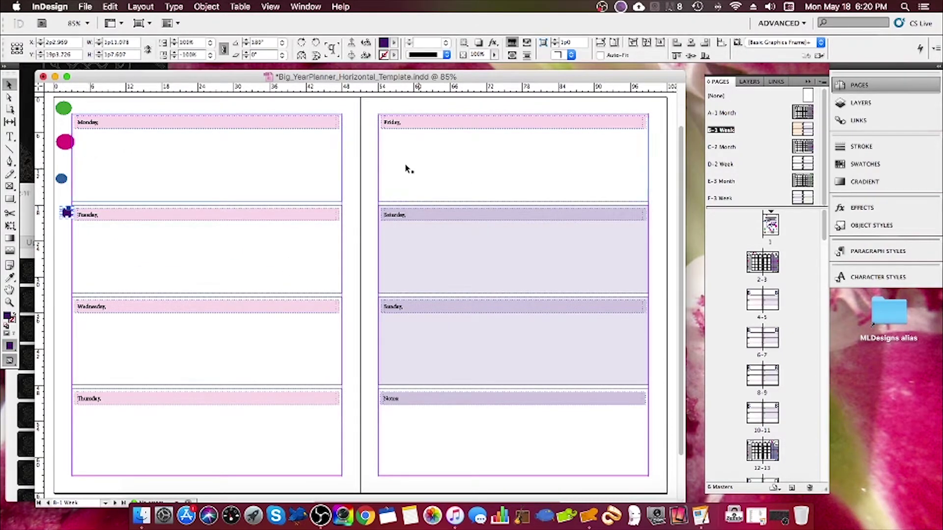
- Select the four dots on B-1 Week and send them behind the weekday frames
{"action": "left_click", "coordinate": [65, 141]}
{"action": "left_click", "coordinate": [64, 109], "text": "shift"}
{"action": "left_click", "coordinate": [61, 178], "text": "shift"}
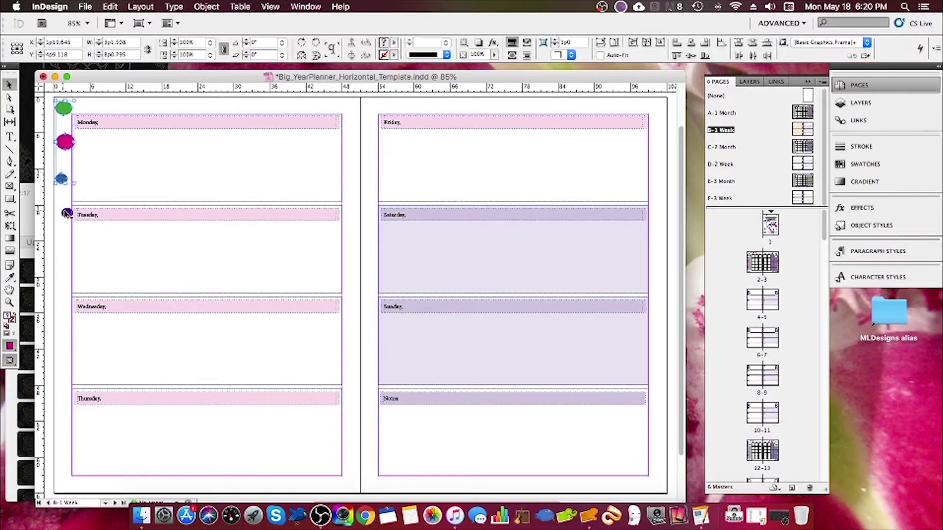
{"action": "left_click", "coordinate": [67, 213], "text": "shift"}
{"action": "left_click", "coordinate": [140, 7]}
{"action": "mouse_move", "coordinate": [207, 6]}
{"action": "mouse_move", "coordinate": [255, 43]}
{"action": "left_click", "coordinate": [391, 66]}
{"action": "left_click", "coordinate": [294, 106]}
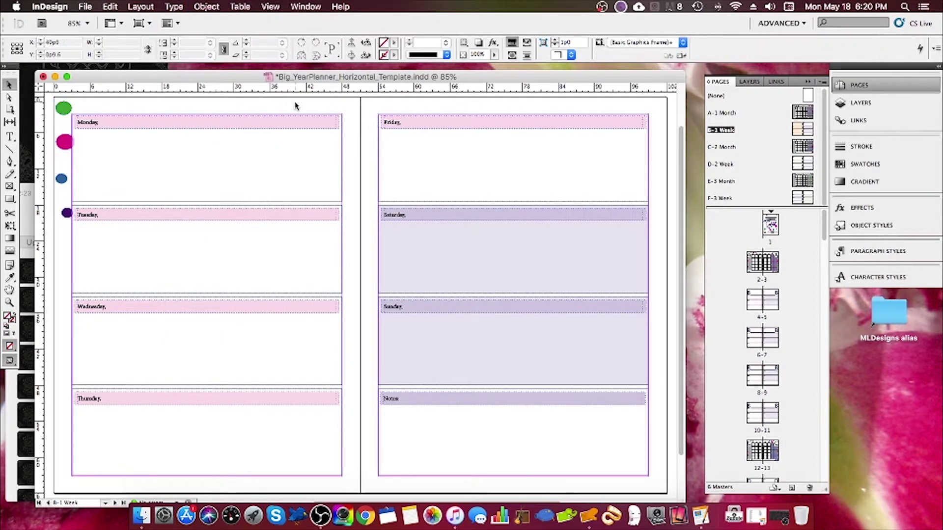
- Copy all the border dots on A-1 Month, leaving the headings, notes lines and day boxes out of the selection
{"action": "double_click", "coordinate": [801, 112]}
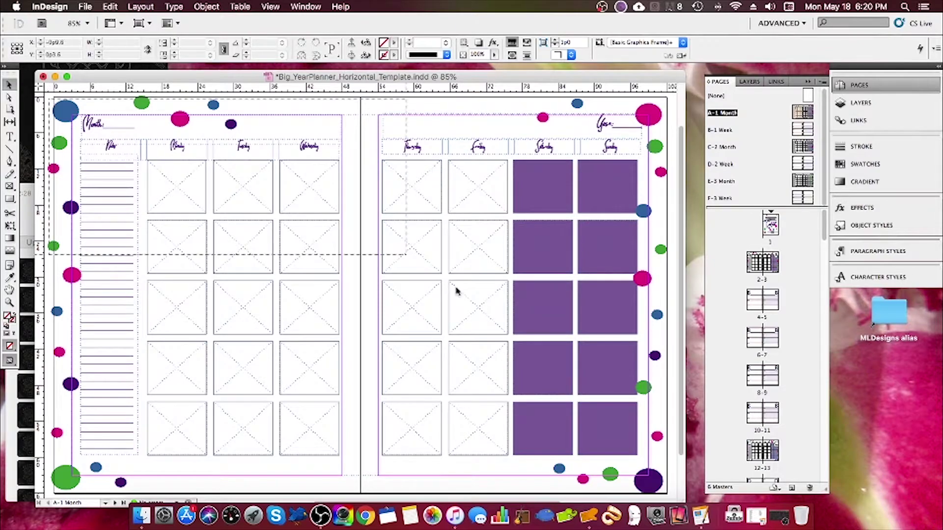
{"action": "key", "text": "super+a"}
{"action": "left_click", "coordinate": [396, 130], "text": "shift"}
{"action": "left_click", "coordinate": [393, 146], "text": "shift"}
{"action": "left_click", "coordinate": [335, 152], "text": "shift"}
{"action": "left_click", "coordinate": [136, 198], "text": "shift"}
{"action": "left_click", "coordinate": [182, 187], "text": "shift"}
{"action": "left_click", "coordinate": [243, 187], "text": "shift"}
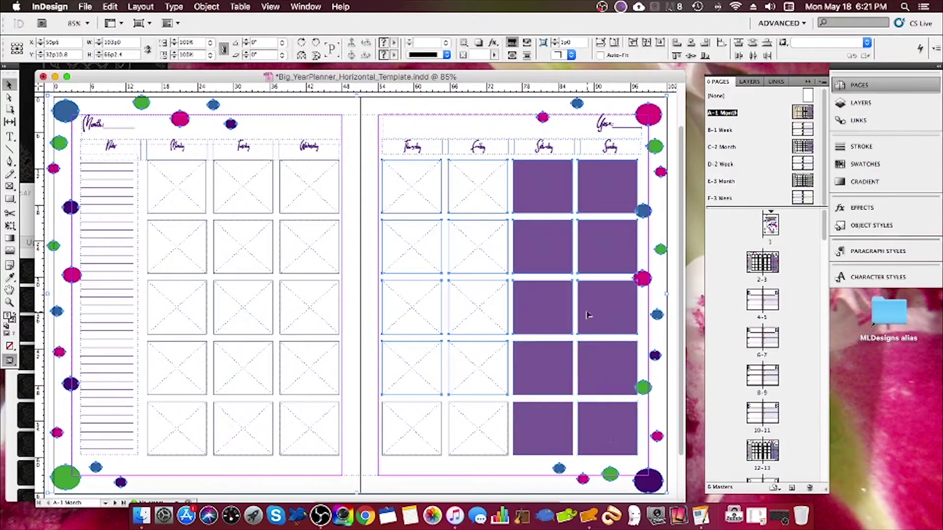
{"action": "left_click", "coordinate": [496, 325], "text": "shift"}
{"action": "left_click", "coordinate": [427, 363], "text": "shift"}
{"action": "left_click", "coordinate": [478, 364], "text": "shift"}
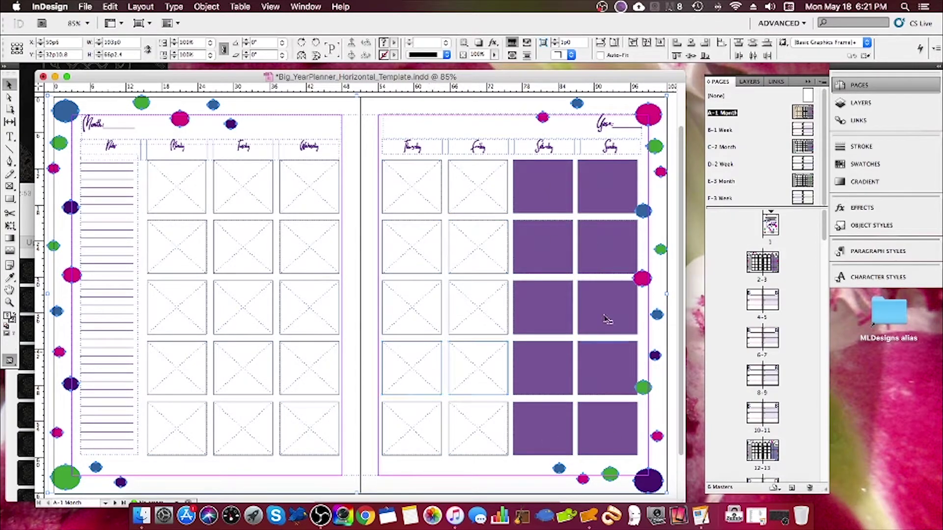
- Delete the four dots along B-1 Week's left page edge
{"action": "double_click", "coordinate": [797, 132]}
{"action": "left_click", "coordinate": [63, 106]}
{"action": "key", "text": "Delete"}
{"action": "left_click_drag", "start_coordinate": [54, 123], "coordinate": [72, 212]}
{"action": "key", "text": "Delete"}
- Paste the full A-1 Month dot border onto B-1 Week and send it to the back
{"action": "key", "text": "alt+shift+super+v"}
{"action": "left_click", "coordinate": [207, 6]}
{"action": "mouse_move", "coordinate": [268, 43]}
{"action": "left_click", "coordinate": [373, 77]}
{"action": "left_click", "coordinate": [516, 104]}
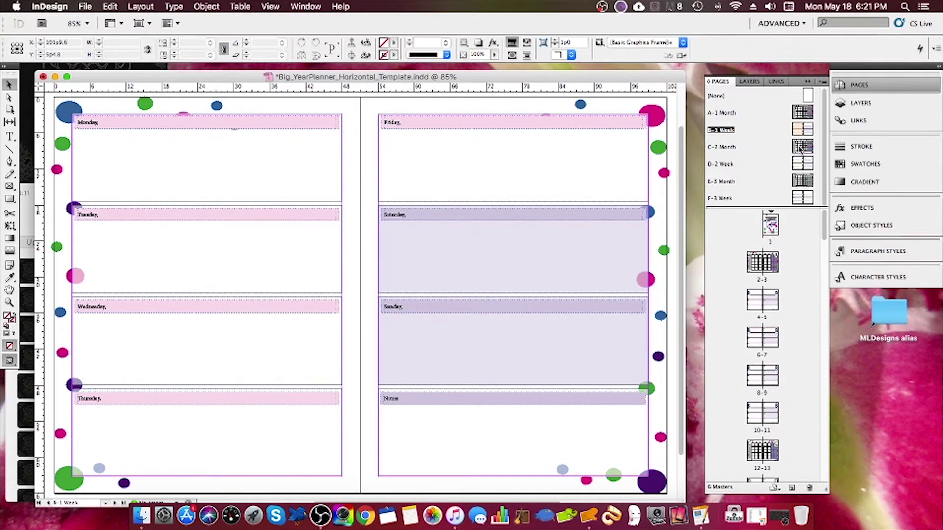
- On C-2 Month, select only the border dots, excluding headings, notes and day boxes, and send them to the back
{"action": "double_click", "coordinate": [799, 149]}
{"action": "left_click_drag", "start_coordinate": [48, 98], "coordinate": [668, 498]}
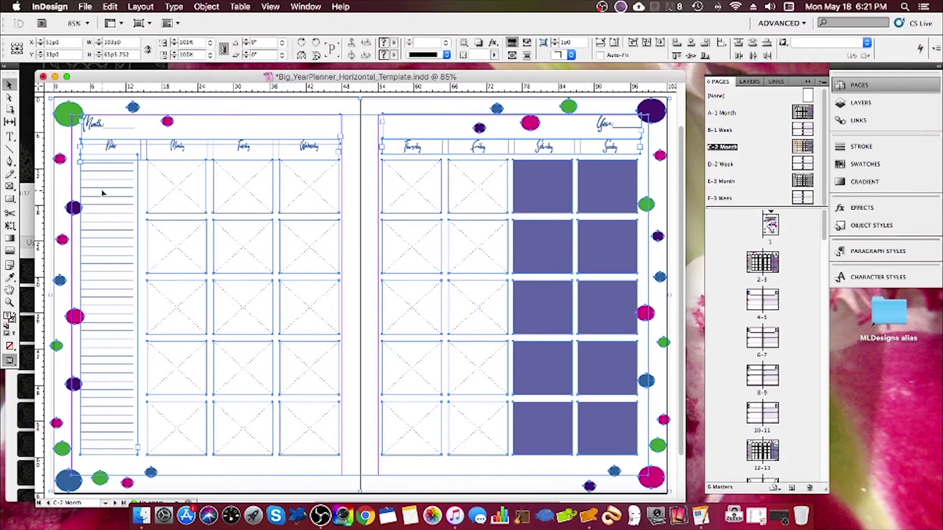
{"action": "left_click", "coordinate": [109, 180], "text": "shift"}
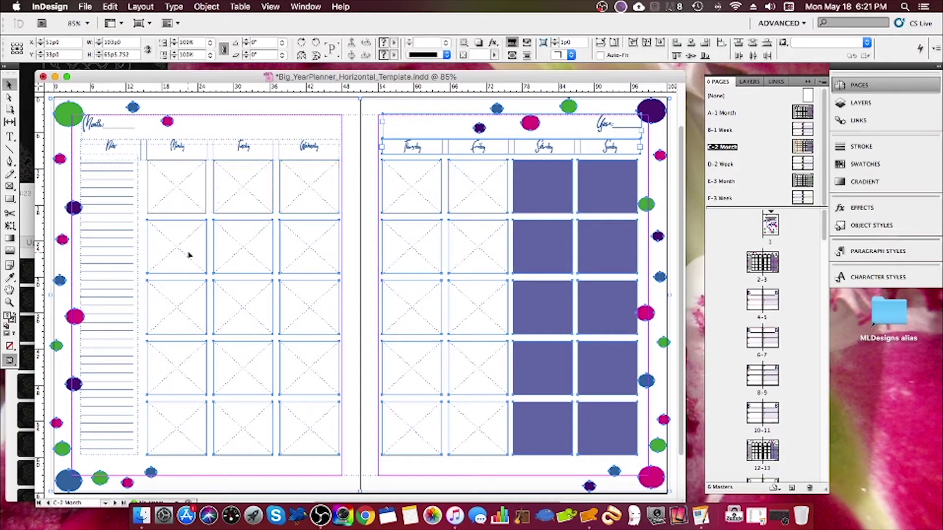
{"action": "left_click", "coordinate": [420, 130], "text": "shift"}
{"action": "left_click", "coordinate": [420, 146], "text": "shift"}
{"action": "left_click", "coordinate": [421, 178], "text": "shift"}
{"action": "left_click", "coordinate": [552, 322], "text": "shift"}
{"action": "left_click", "coordinate": [603, 314], "text": "shift"}
{"action": "left_click", "coordinate": [479, 314], "text": "shift"}
{"action": "left_click", "coordinate": [422, 314], "text": "shift"}
{"action": "left_click", "coordinate": [428, 356], "text": "shift"}
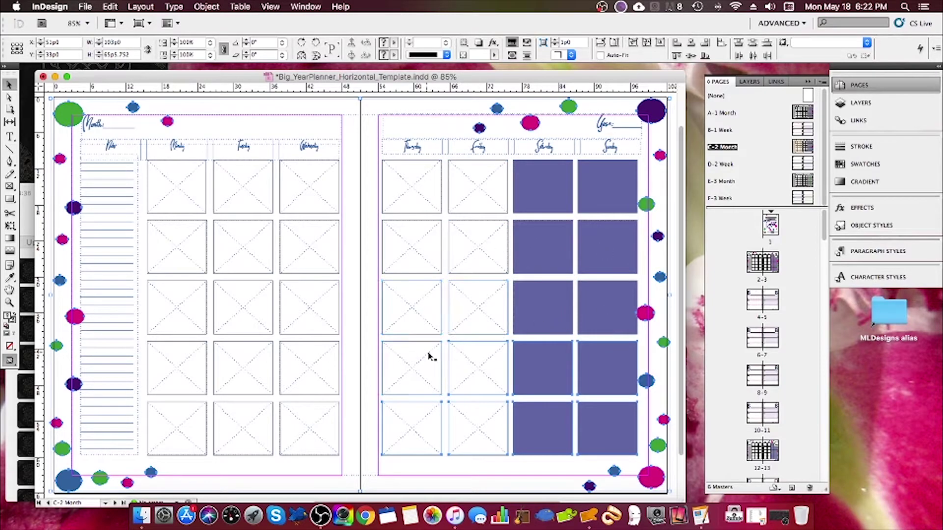
{"action": "left_click", "coordinate": [421, 432], "text": "shift"}
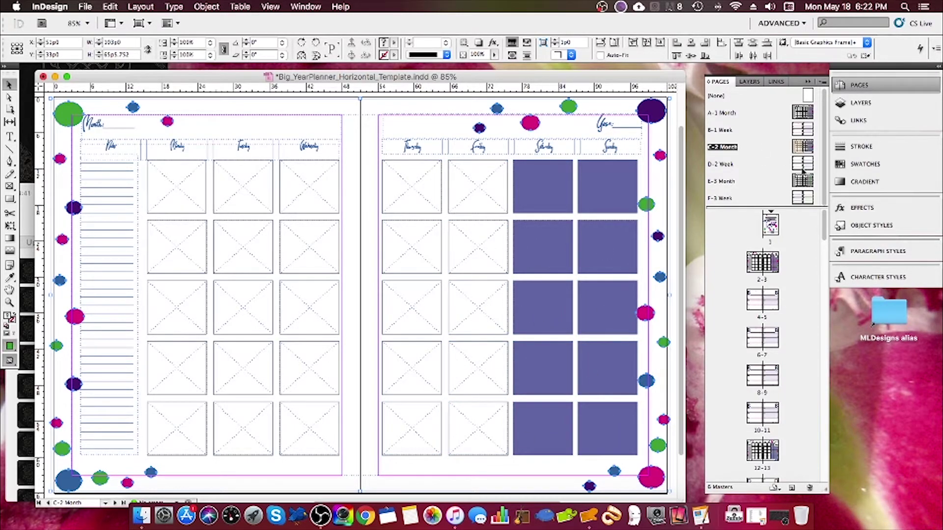
{"action": "left_click", "coordinate": [231, 6]}
{"action": "mouse_move", "coordinate": [210, 6]}
{"action": "mouse_move", "coordinate": [216, 43]}
{"action": "left_click", "coordinate": [350, 79]}
{"action": "left_click", "coordinate": [673, 170]}
- On A-1 Month, select the headings, notes lines and day boxes of both pages and bring them in front of the dots
{"action": "double_click", "coordinate": [796, 113]}
{"action": "left_click", "coordinate": [609, 189]}
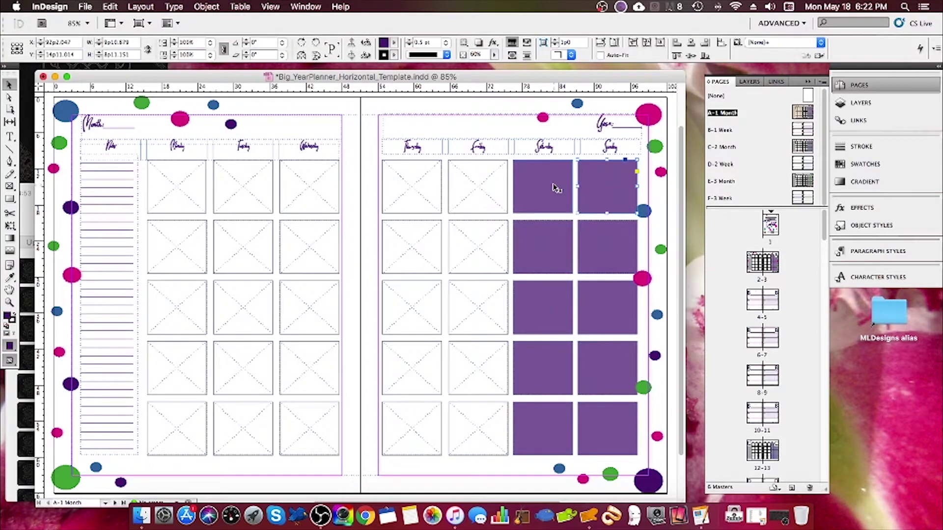
{"action": "left_click", "coordinate": [646, 213]}
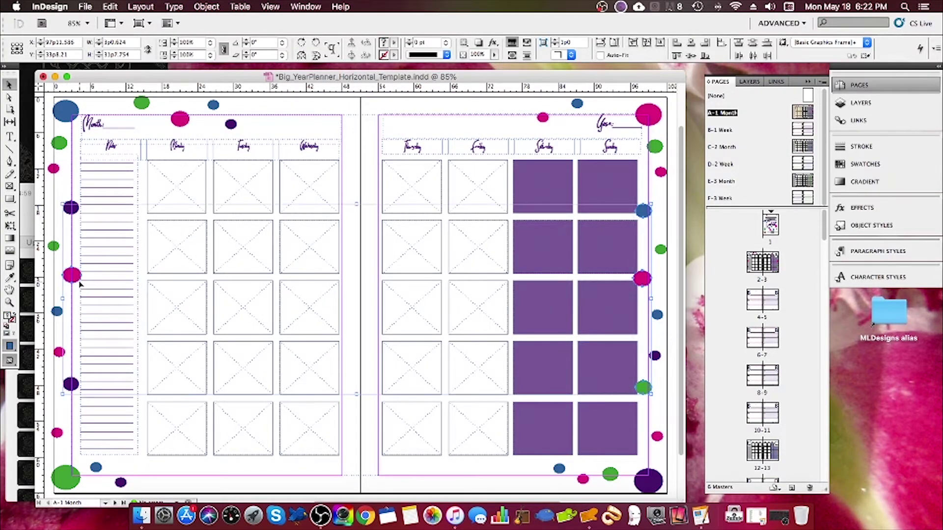
{"action": "left_click", "coordinate": [110, 138]}
{"action": "left_click", "coordinate": [118, 162]}
{"action": "left_click", "coordinate": [116, 130], "text": "shift"}
{"action": "left_click", "coordinate": [165, 189], "text": "shift"}
{"action": "left_click", "coordinate": [167, 154], "text": "shift"}
{"action": "left_click", "coordinate": [261, 196], "text": "shift"}
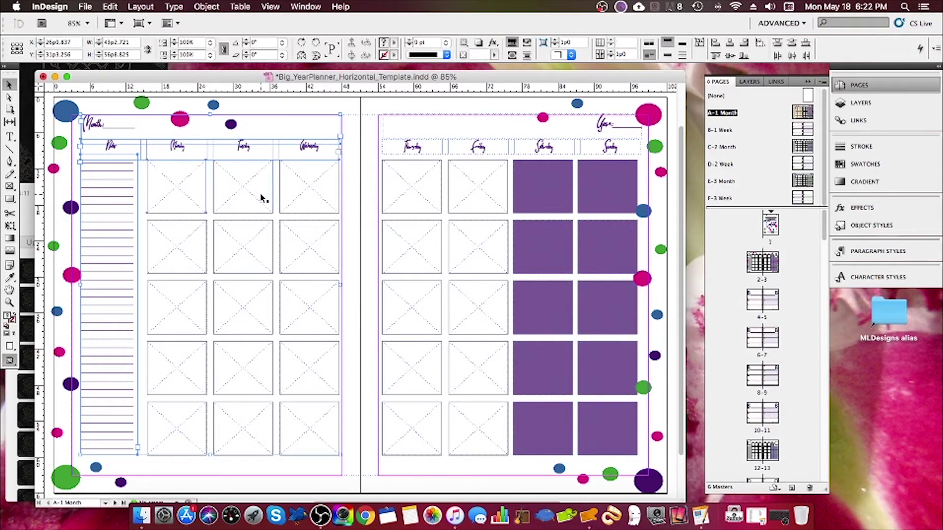
{"action": "left_click_drag", "start_coordinate": [290, 193], "coordinate": [311, 172]}
{"action": "left_click", "coordinate": [110, 7]}
{"action": "left_click", "coordinate": [139, 28]}
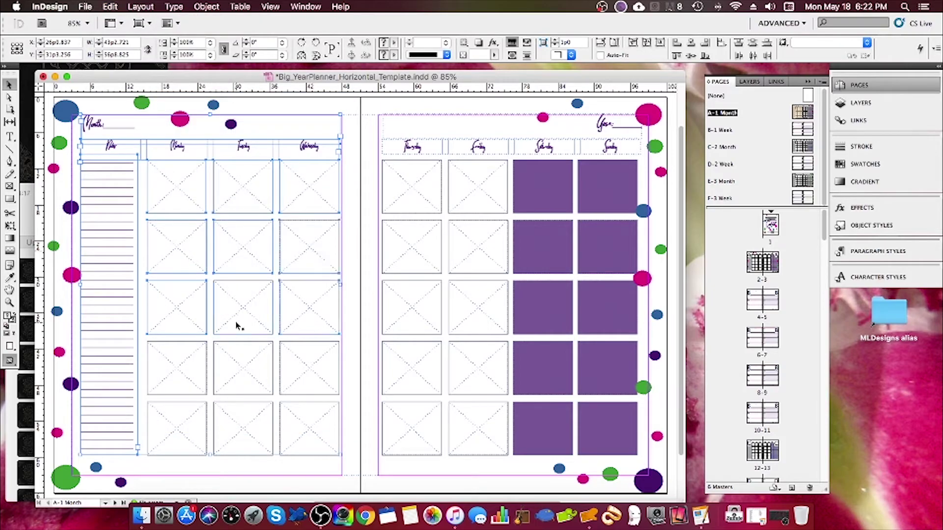
{"action": "left_click", "coordinate": [505, 126], "text": "shift"}
{"action": "left_click", "coordinate": [493, 146], "text": "shift"}
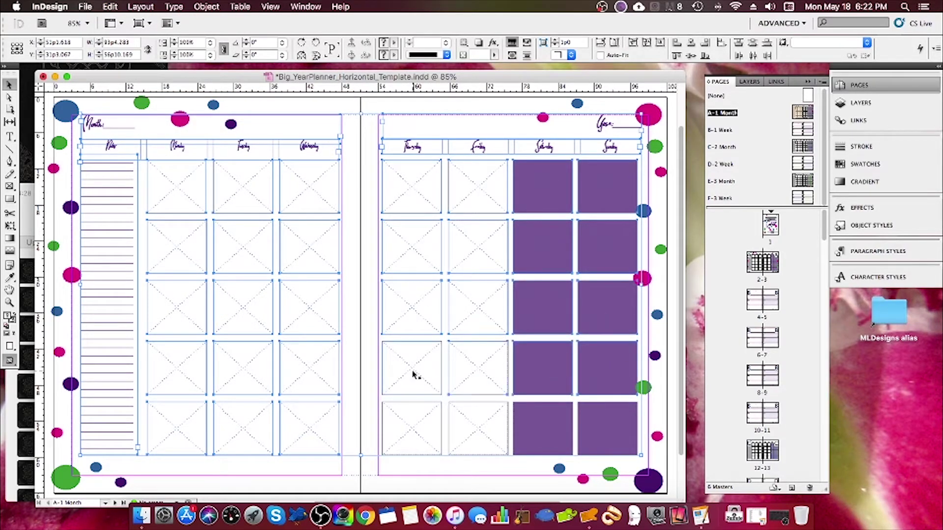
{"action": "left_click", "coordinate": [206, 7]}
{"action": "left_click", "coordinate": [211, 72]}
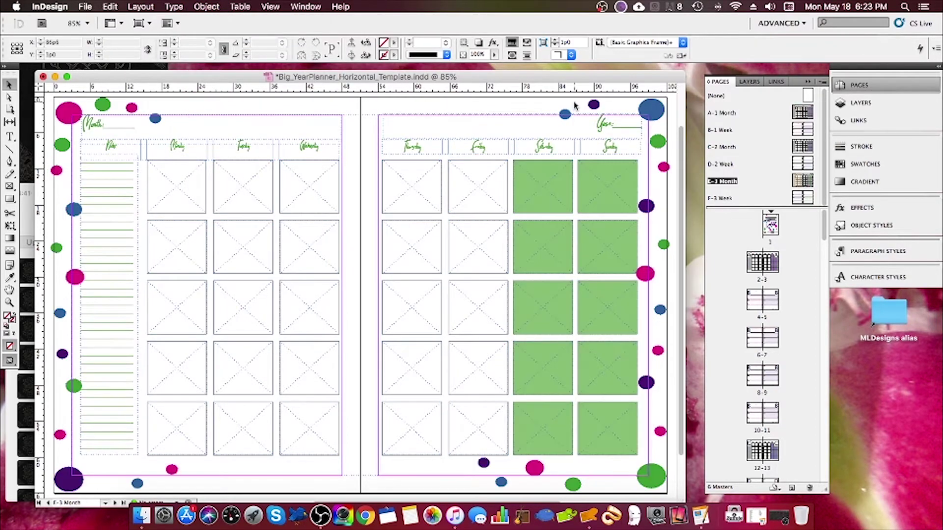
- On E-3 Month, select the weekday and Year headings, notes, day boxes and page frames, and bring them to the front
{"action": "left_click", "coordinate": [112, 185], "text": "shift"}
{"action": "left_click", "coordinate": [177, 189], "text": "shift"}
{"action": "left_click", "coordinate": [243, 189], "text": "shift"}
{"action": "left_click", "coordinate": [307, 191], "text": "shift"}
{"action": "left_click", "coordinate": [198, 240], "text": "shift"}
{"action": "left_click", "coordinate": [243, 246], "text": "shift"}
{"action": "left_click", "coordinate": [307, 247], "text": "shift"}
{"action": "left_click", "coordinate": [307, 302], "text": "shift"}
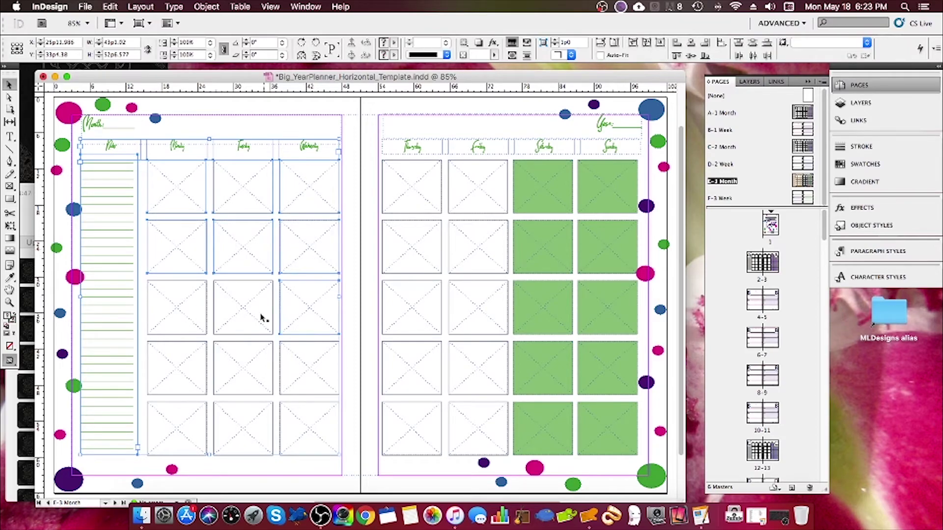
{"action": "left_click", "coordinate": [242, 384], "text": "shift"}
{"action": "left_click", "coordinate": [307, 378], "text": "shift"}
{"action": "left_click", "coordinate": [306, 428], "text": "shift"}
{"action": "left_click", "coordinate": [243, 428], "text": "shift"}
{"action": "left_click", "coordinate": [189, 425], "text": "shift"}
{"action": "left_click", "coordinate": [623, 130], "text": "shift"}
{"action": "left_click", "coordinate": [463, 149], "text": "shift"}
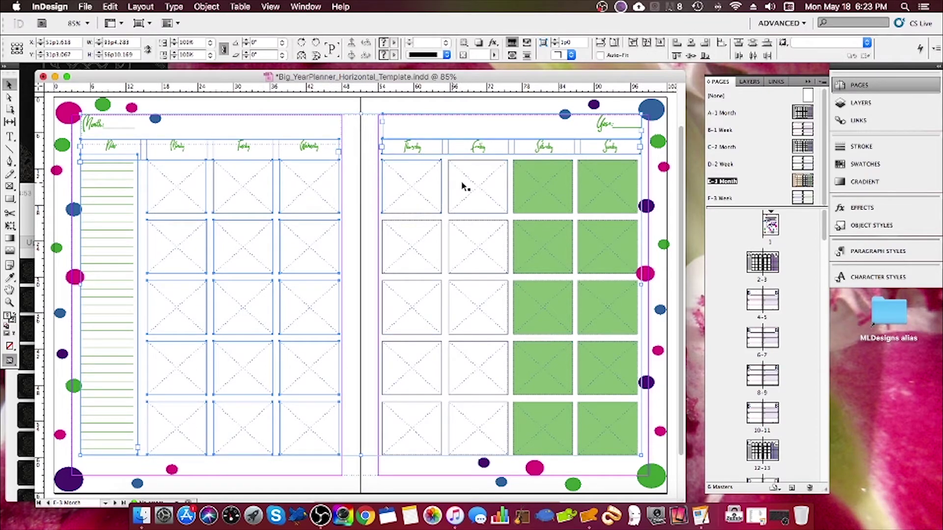
{"action": "left_click", "coordinate": [421, 371], "text": "shift"}
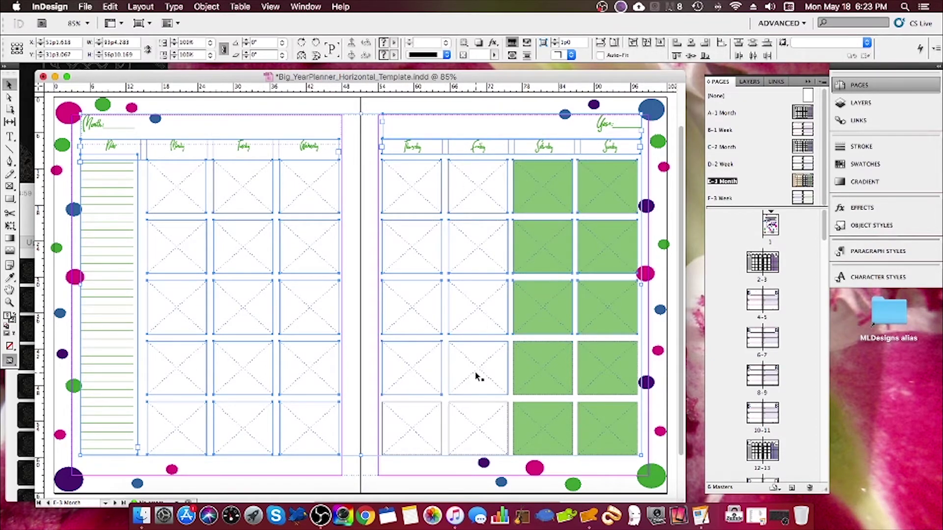
{"action": "left_click", "coordinate": [495, 435], "text": "shift"}
{"action": "left_click", "coordinate": [382, 442], "text": "shift"}
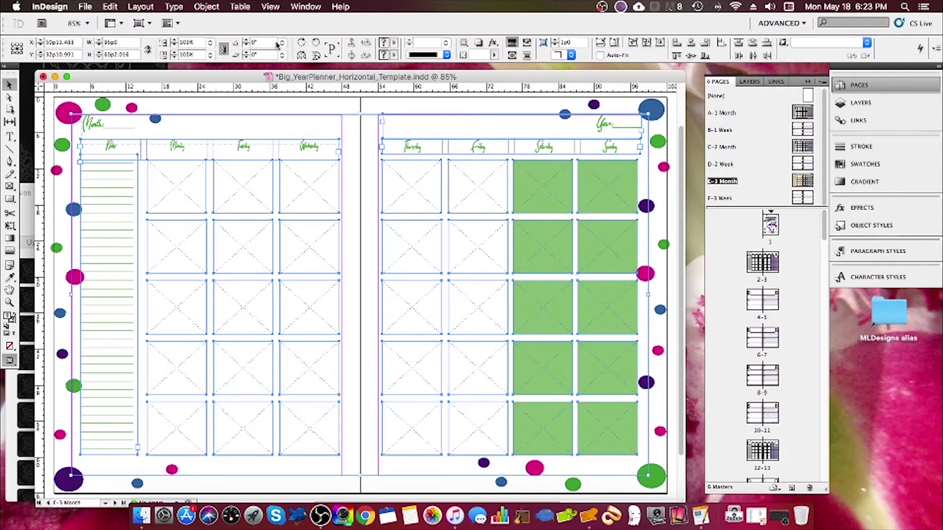
{"action": "left_click", "coordinate": [206, 6]}
{"action": "mouse_move", "coordinate": [295, 44]}
{"action": "left_click", "coordinate": [352, 44]}
{"action": "left_click", "coordinate": [673, 140]}
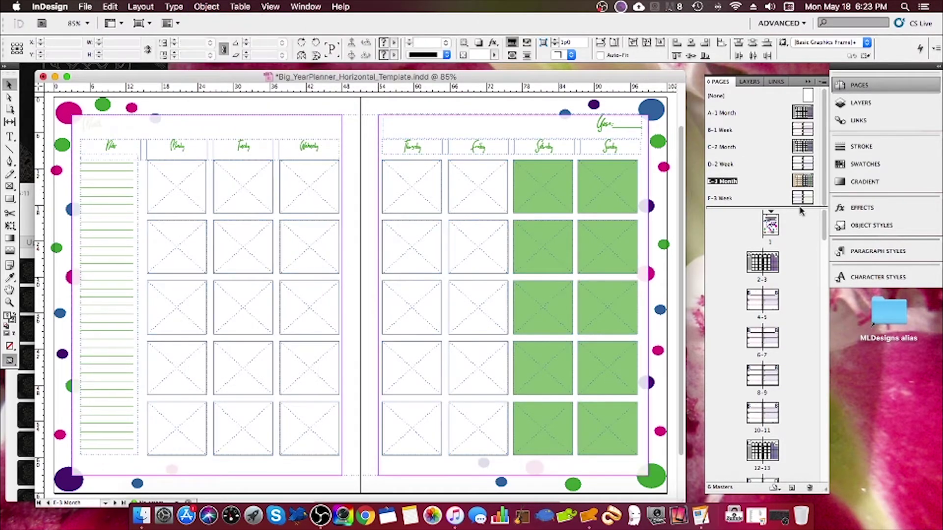
- Copy the C-2 Month dot border onto D-2 Week and send it to the back
{"action": "double_click", "coordinate": [798, 164]}
{"action": "double_click", "coordinate": [801, 146]}
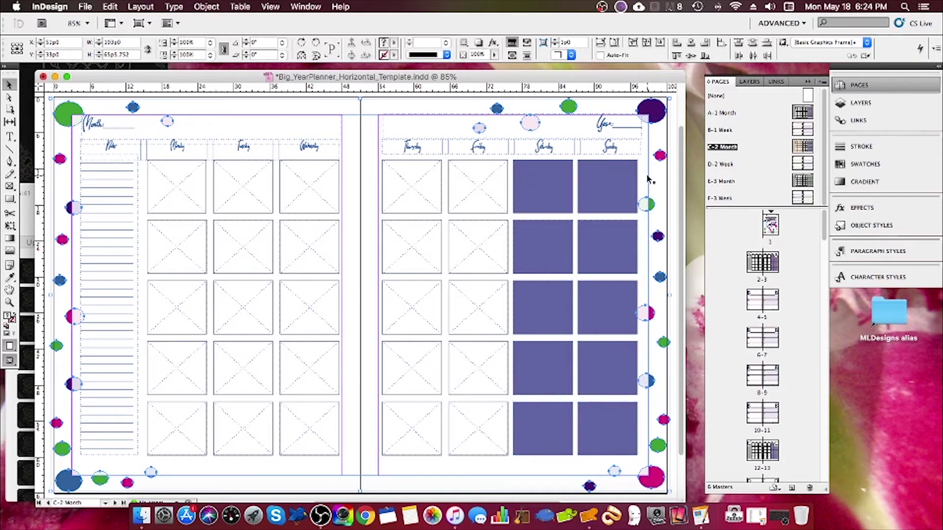
{"action": "double_click", "coordinate": [802, 162]}
{"action": "key", "text": "super+v"}
{"action": "left_click", "coordinate": [231, 7]}
{"action": "mouse_move", "coordinate": [206, 6]}
{"action": "mouse_move", "coordinate": [211, 43]}
{"action": "left_click", "coordinate": [351, 77]}
{"action": "left_click", "coordinate": [452, 106]}
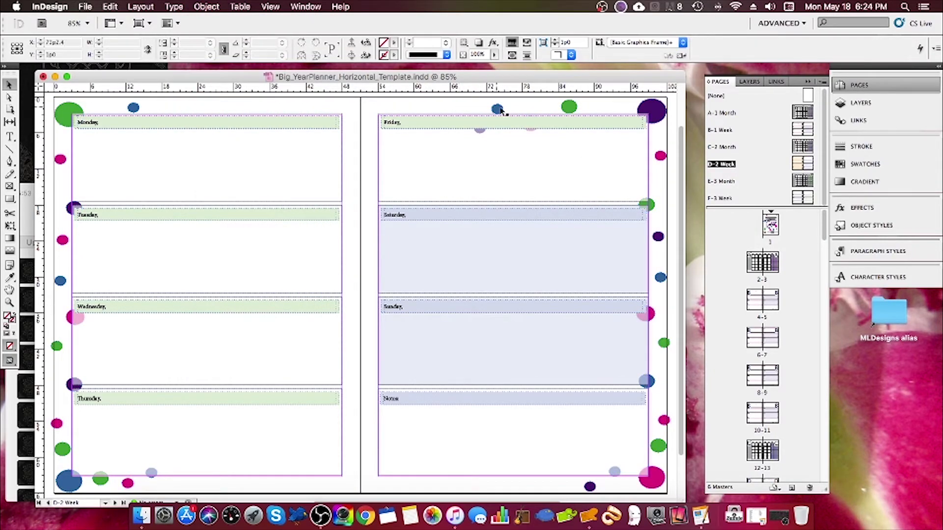
- On E-3 Month, select only the border dots, leaving out the headings, notes lines and day boxes, and copy them
{"action": "double_click", "coordinate": [802, 181]}
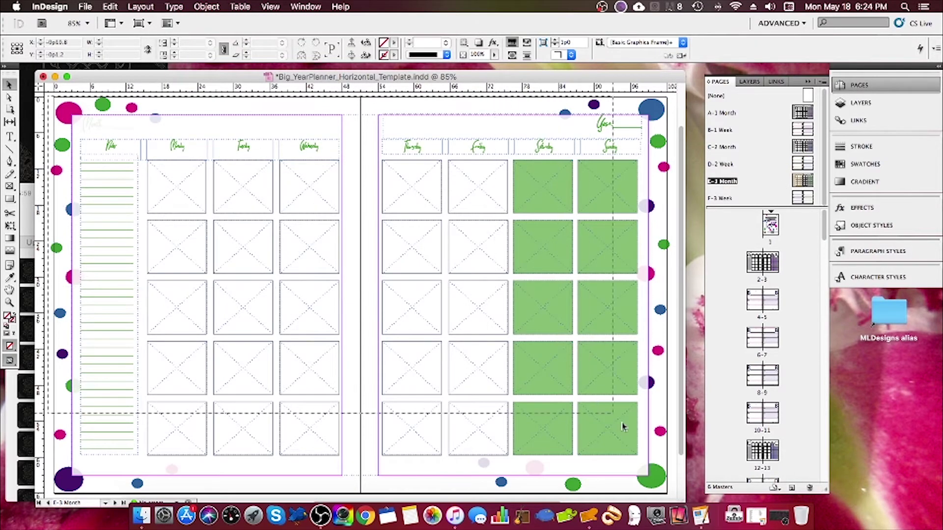
{"action": "key", "text": "super+a"}
{"action": "left_click", "coordinate": [203, 124], "text": "shift"}
{"action": "left_click", "coordinate": [115, 150], "text": "shift"}
{"action": "left_click", "coordinate": [118, 171], "text": "shift"}
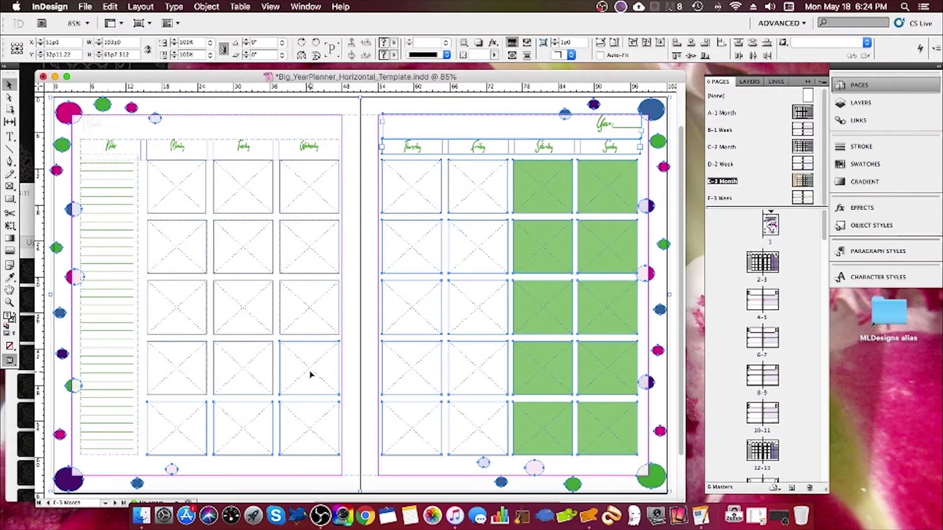
{"action": "left_click", "coordinate": [421, 239], "text": "shift"}
{"action": "left_click", "coordinate": [437, 136], "text": "shift"}
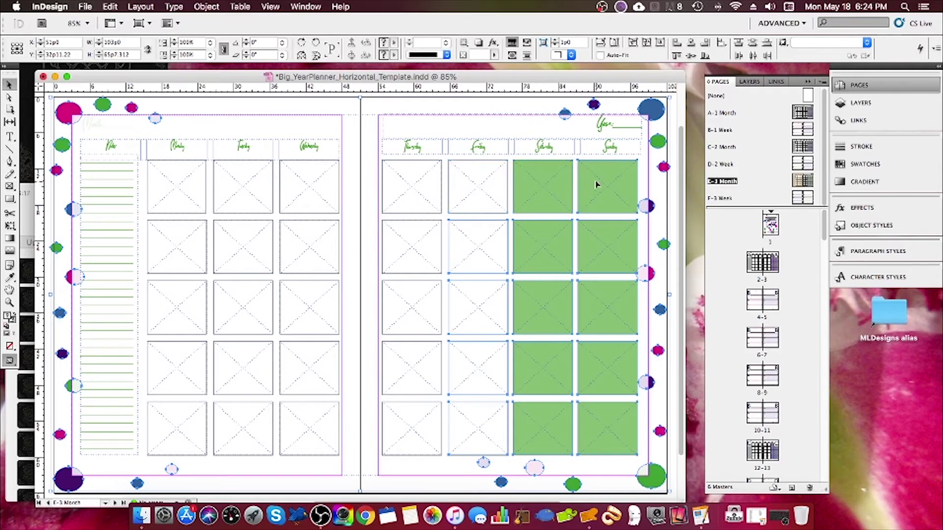
{"action": "left_click_drag", "start_coordinate": [597, 184], "coordinate": [466, 309]}
{"action": "left_click", "coordinate": [110, 6]}
{"action": "left_click", "coordinate": [130, 15]}
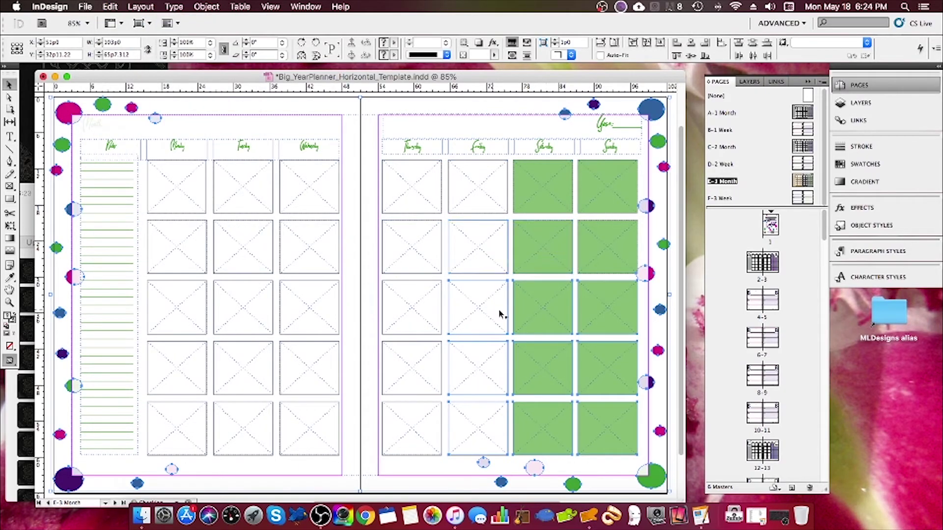
{"action": "left_click", "coordinate": [533, 436], "text": "shift"}
{"action": "left_click", "coordinate": [625, 434], "text": "shift"}
{"action": "key", "text": "super+c"}
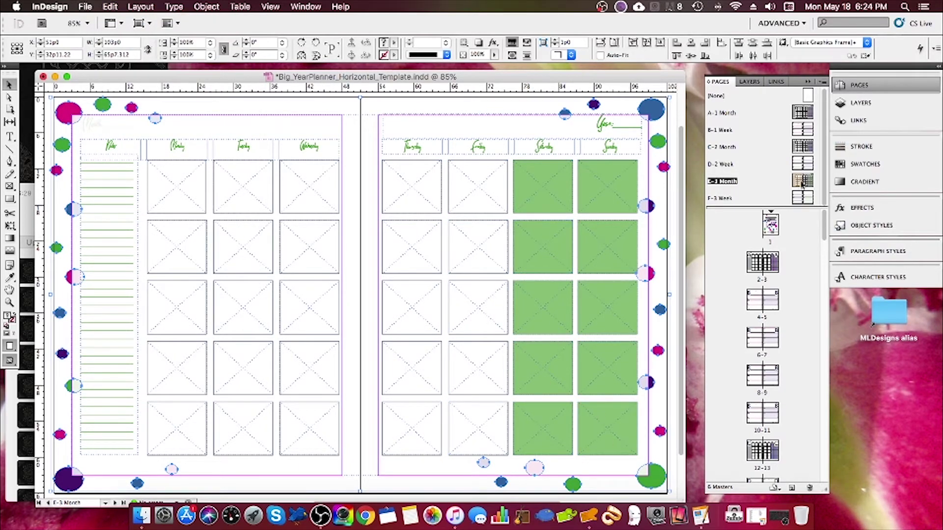
- Paste the copied E-3 Month dot border onto F-3 Week and send it to the back
{"action": "double_click", "coordinate": [797, 197]}
{"action": "key", "text": "super+v"}
{"action": "left_click", "coordinate": [206, 6]}
{"action": "left_click", "coordinate": [346, 76]}
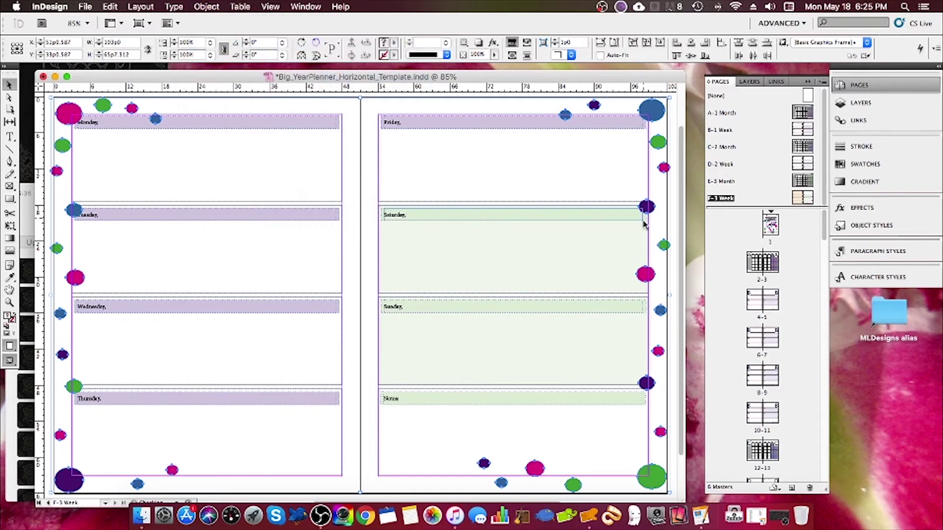
- Enlarge the document window slightly and save the planner template
{"action": "left_click_drag", "start_coordinate": [676, 506], "coordinate": [697, 493]}
{"action": "left_click", "coordinate": [690, 256]}
{"action": "left_click", "coordinate": [85, 6]}
{"action": "left_click", "coordinate": [99, 112]}
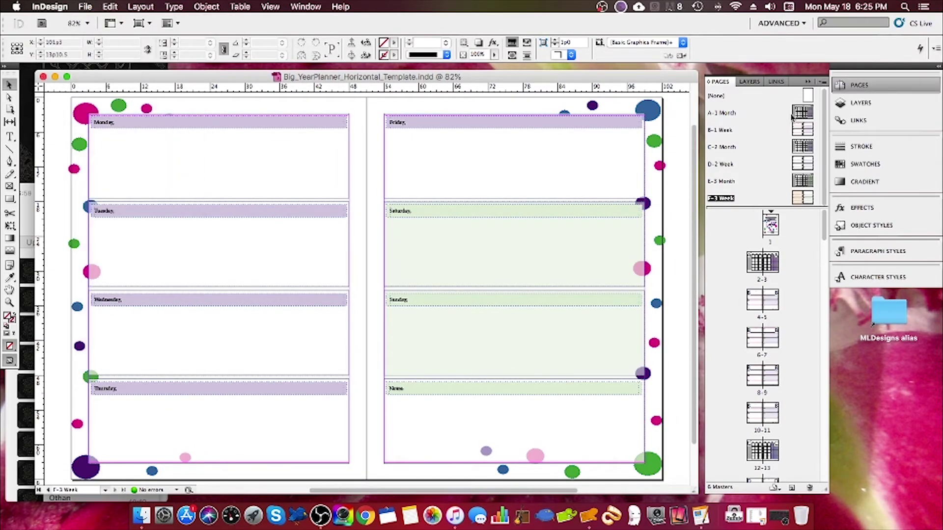
- Go to the cover on page 1, hide the frame edges and guides, and fit the spread in the window
{"action": "double_click", "coordinate": [770, 223]}
{"action": "left_click", "coordinate": [270, 6]}
{"action": "left_click", "coordinate": [322, 127]}
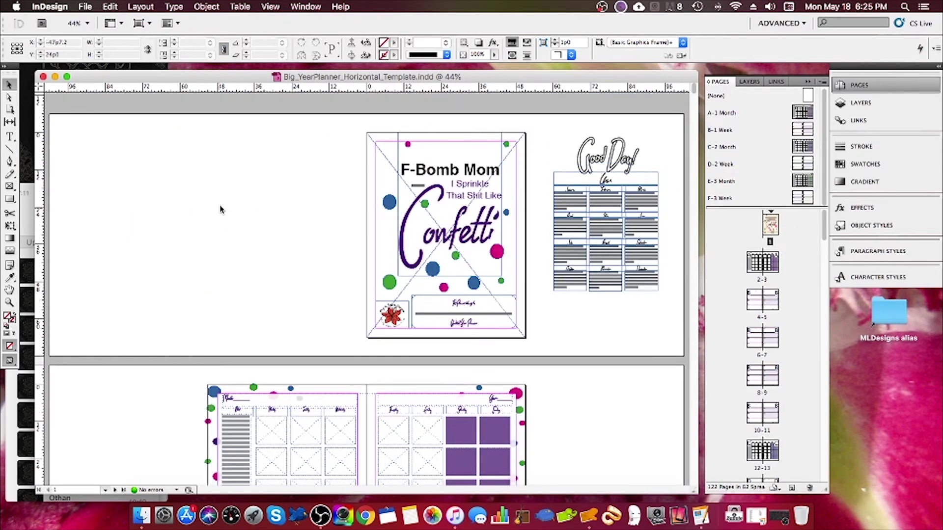
{"action": "scroll", "coordinate": [221, 210], "scroll_direction": "down", "scroll_amount": 5}
{"action": "left_click", "coordinate": [270, 7]}
{"action": "mouse_move", "coordinate": [293, 161]}
{"action": "left_click", "coordinate": [422, 172]}
{"action": "left_click", "coordinate": [270, 6]}
{"action": "left_click", "coordinate": [407, 184]}
{"action": "left_click", "coordinate": [271, 6]}
{"action": "left_click", "coordinate": [294, 101]}
- Fit the spread on pages 2-3 to the window and review the dot borders on all month, week and notes pages
{"action": "scroll", "coordinate": [538, 192], "scroll_direction": "down", "scroll_amount": 5}
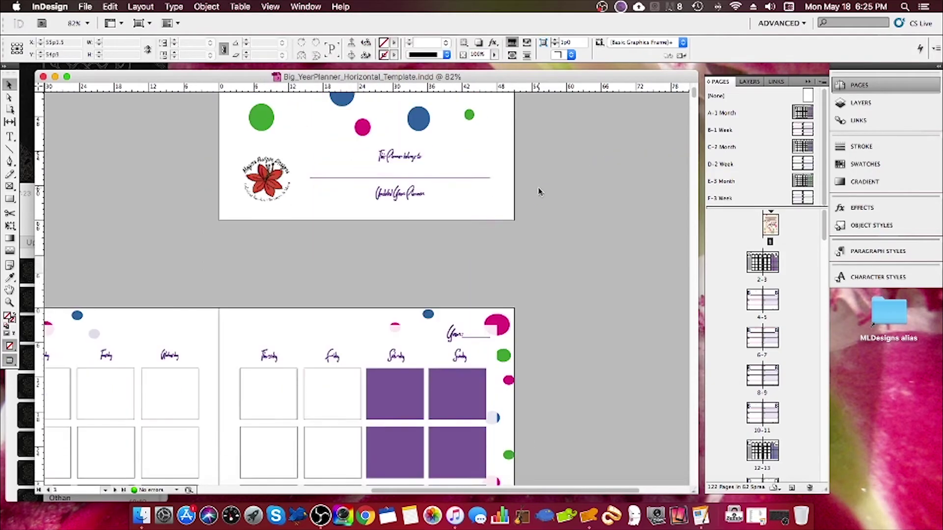
{"action": "scroll", "coordinate": [538, 192], "scroll_direction": "down", "scroll_amount": 5}
{"action": "left_click", "coordinate": [270, 6]}
{"action": "left_click", "coordinate": [307, 102]}
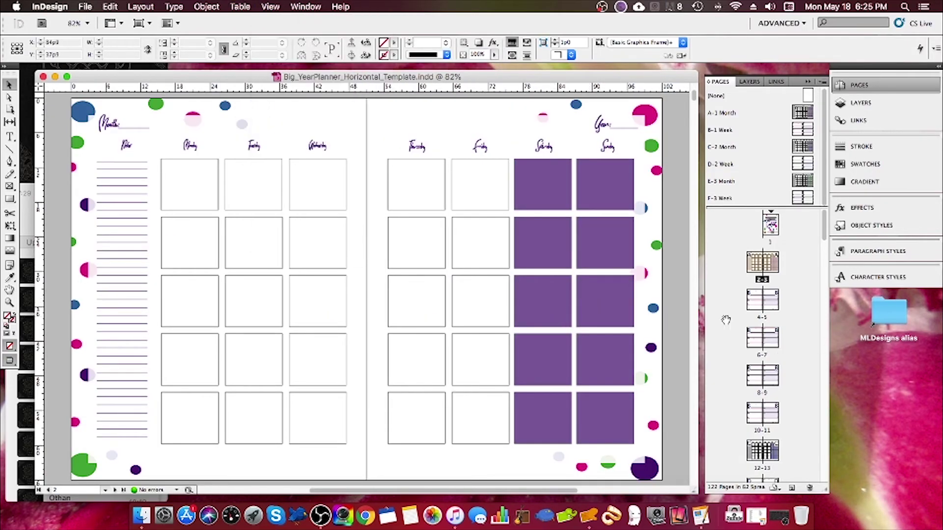
{"action": "scroll", "coordinate": [585, 298], "scroll_direction": "down", "scroll_amount": 10}
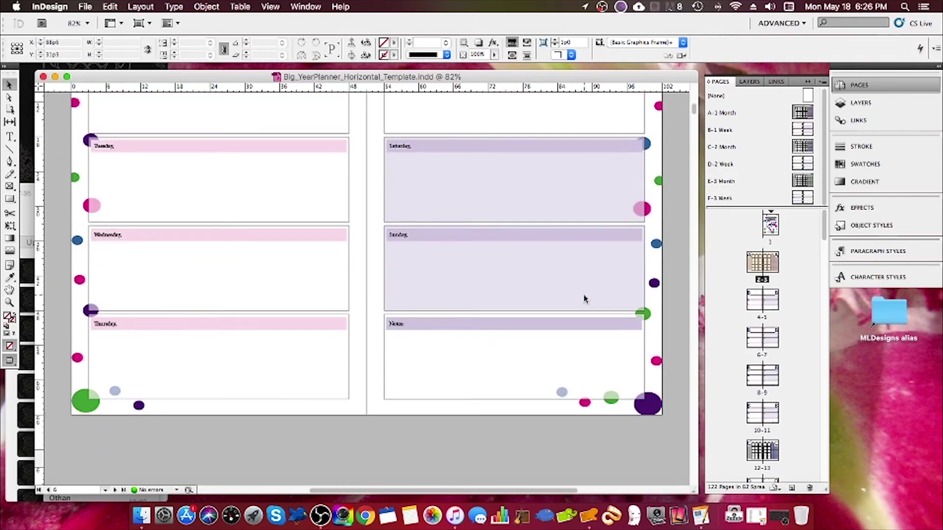
{"action": "scroll", "coordinate": [584, 298], "scroll_direction": "down", "scroll_amount": 15}
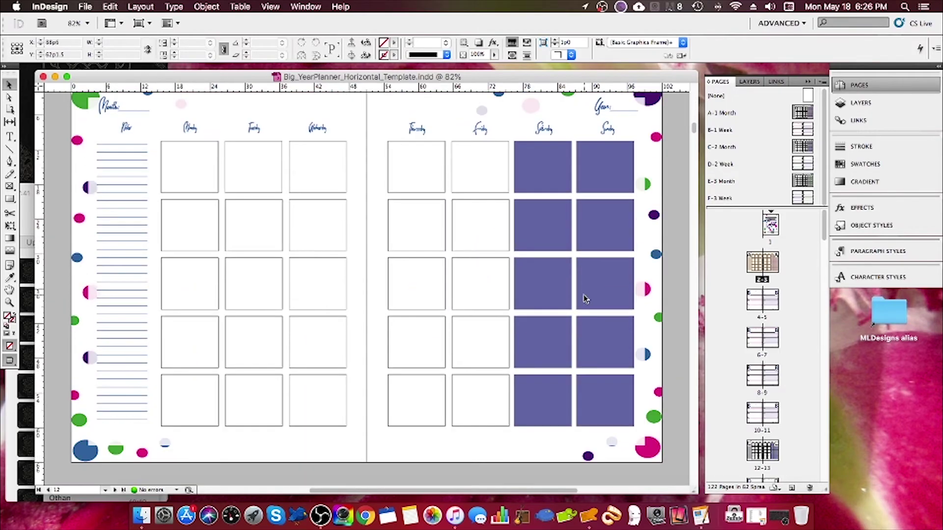
{"action": "scroll", "coordinate": [584, 298], "scroll_direction": "down", "scroll_amount": 15}
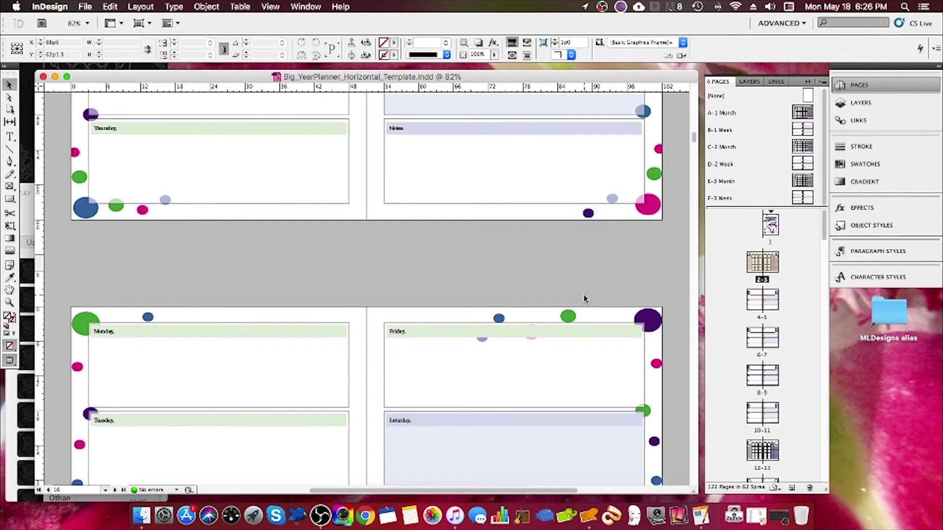
{"action": "scroll", "coordinate": [584, 298], "scroll_direction": "down", "scroll_amount": 20}
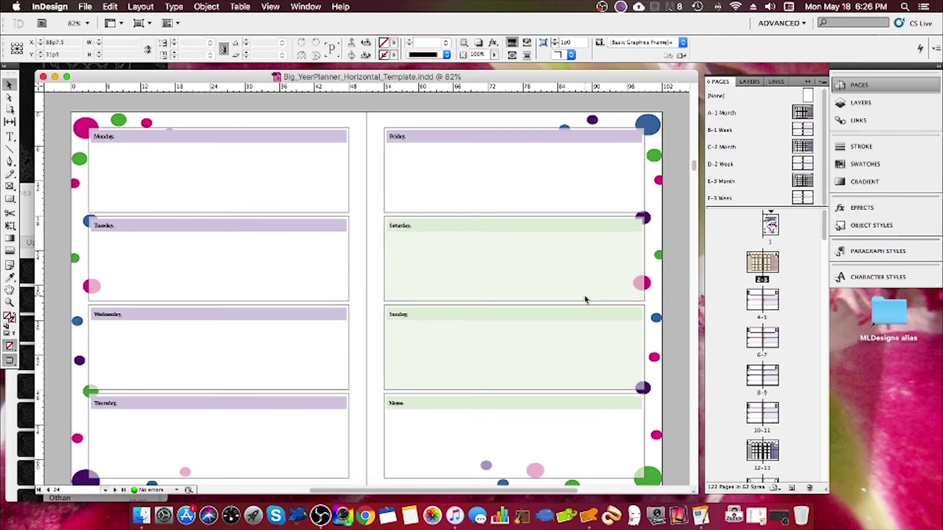
{"action": "scroll", "coordinate": [584, 299], "scroll_direction": "down", "scroll_amount": 20}
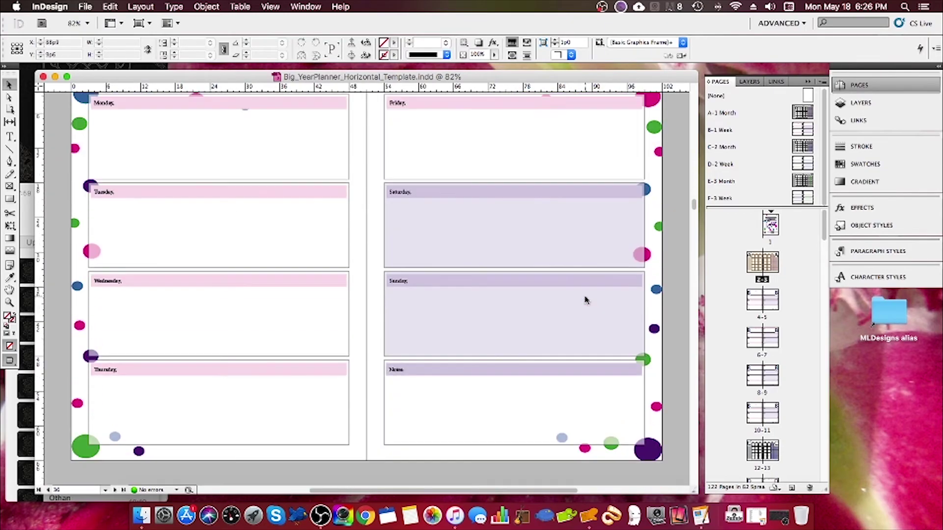
{"action": "scroll", "coordinate": [587, 300], "scroll_direction": "down", "scroll_amount": 20}
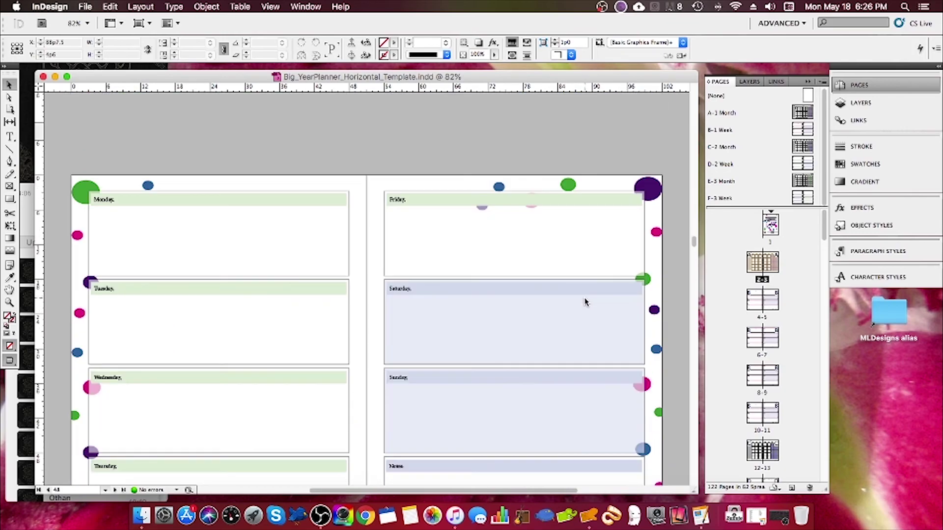
{"action": "scroll", "coordinate": [585, 301], "scroll_direction": "down", "scroll_amount": 20}
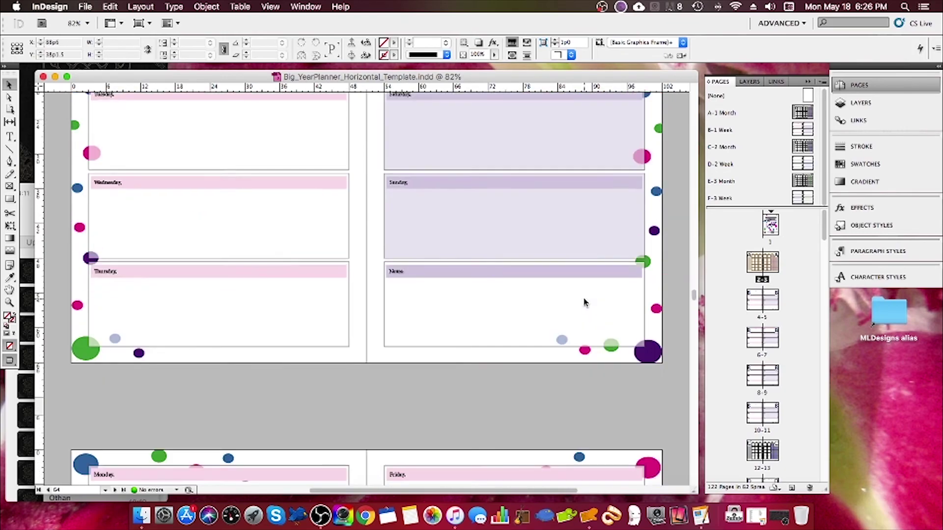
{"action": "scroll", "coordinate": [585, 304], "scroll_direction": "down", "scroll_amount": 20}
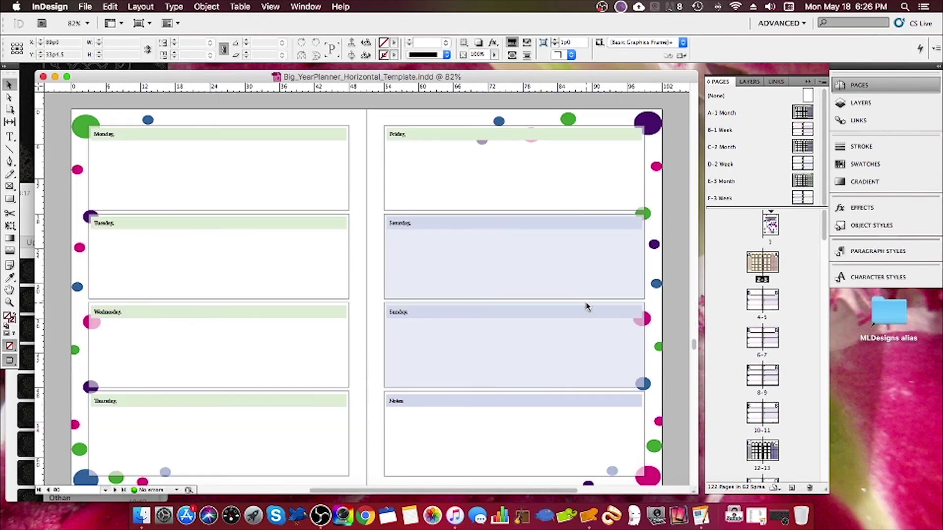
{"action": "scroll", "coordinate": [586, 307], "scroll_direction": "down", "scroll_amount": 20}
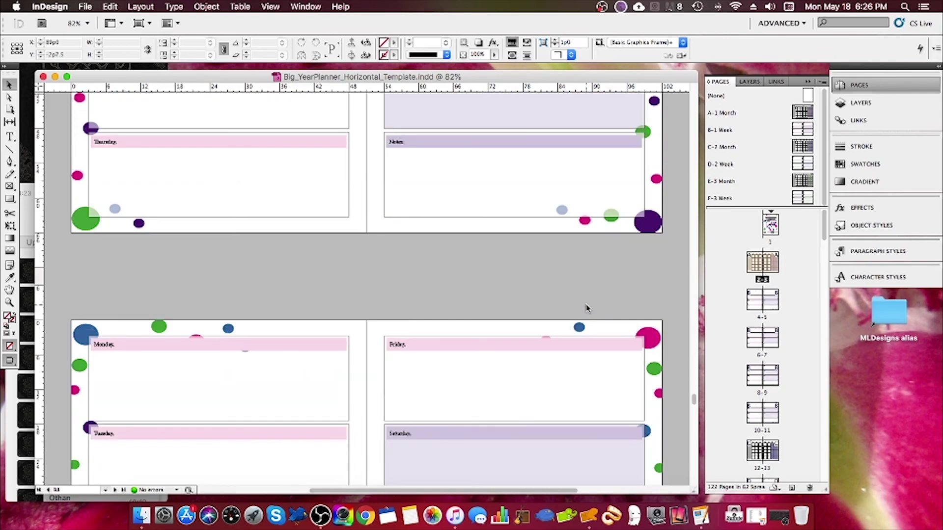
{"action": "scroll", "coordinate": [586, 307], "scroll_direction": "down", "scroll_amount": 20}
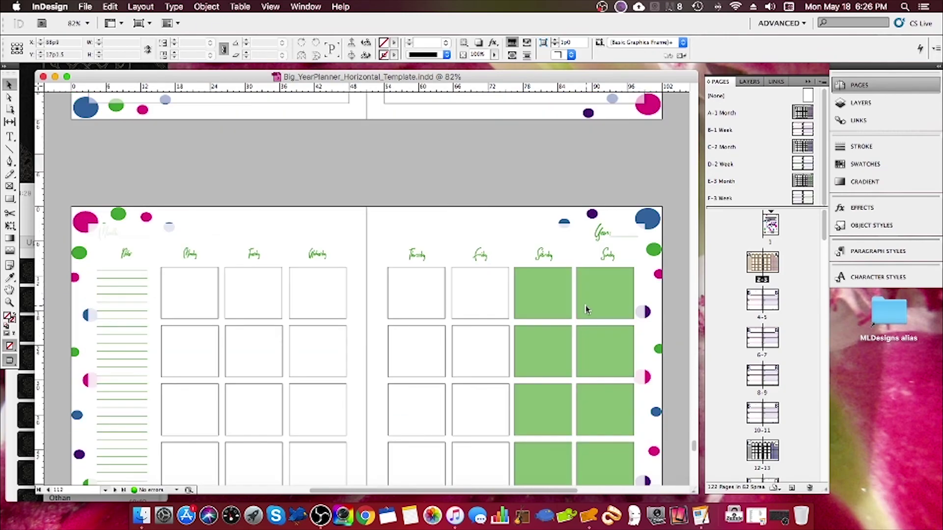
{"action": "scroll", "coordinate": [587, 310], "scroll_direction": "down", "scroll_amount": 12}
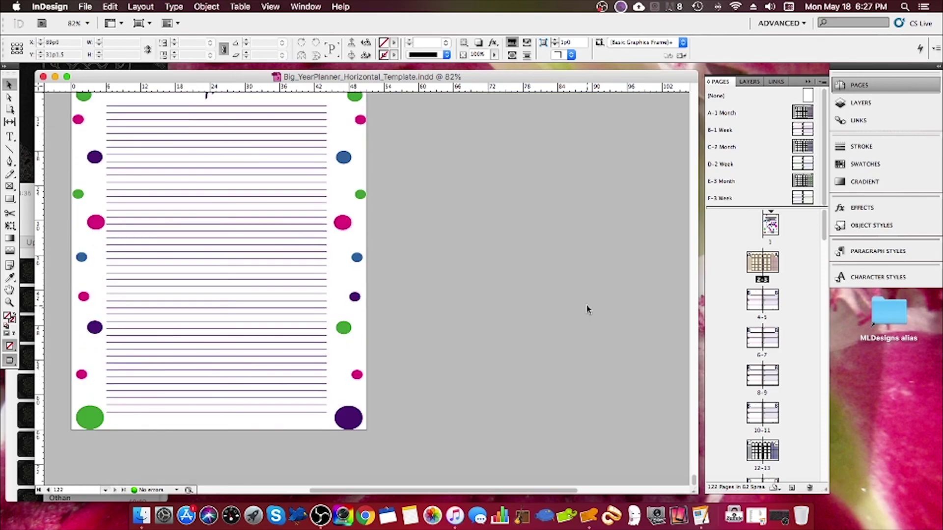
- Return to the cover on page 1
{"action": "double_click", "coordinate": [772, 227]}
{"action": "left_click", "coordinate": [88, 7]}
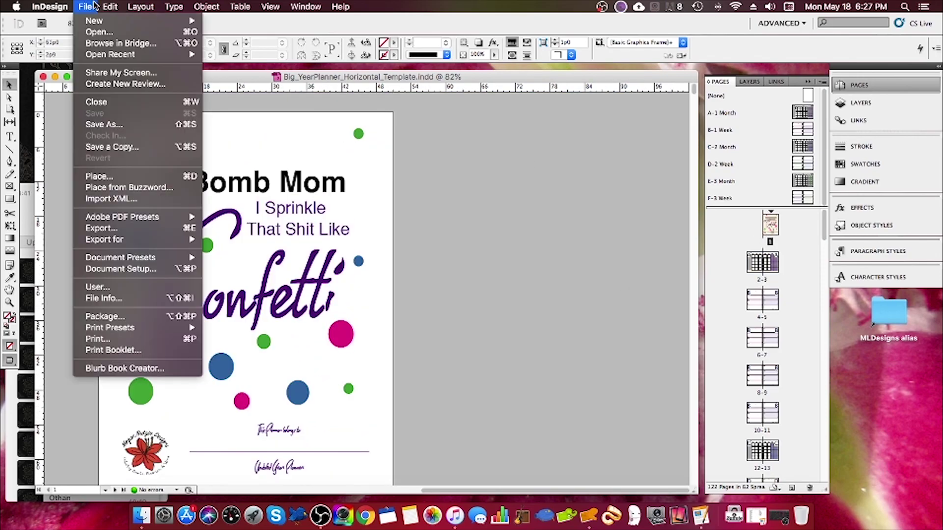
{"action": "left_click", "coordinate": [85, 5]}
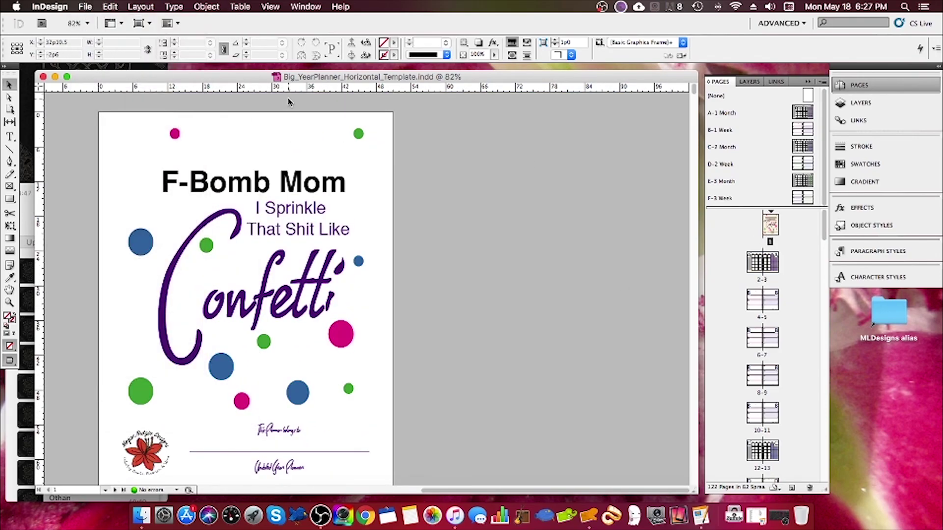